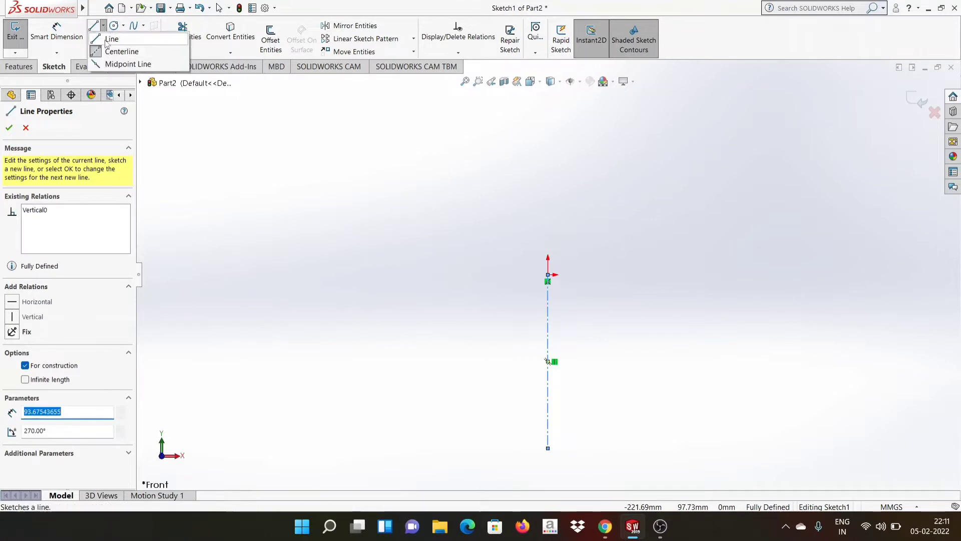
Sketch two V-shaped line pairs opening upward, the first starting at the origin and the second starting below it on the vertical centerline.
left_click(111, 37)
left_click(549, 277)
left_click(578, 305)
double_click(602, 274)
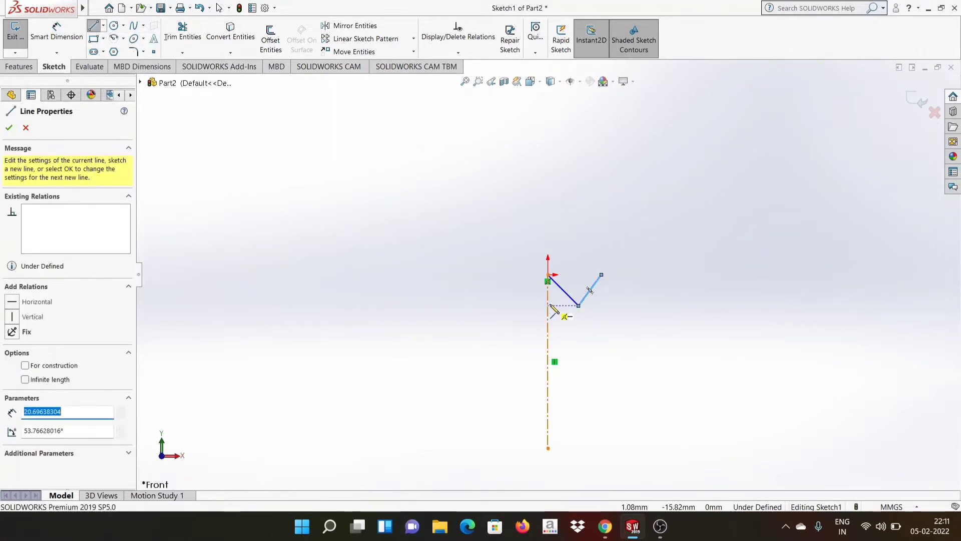
left_click(548, 305)
left_click(578, 346)
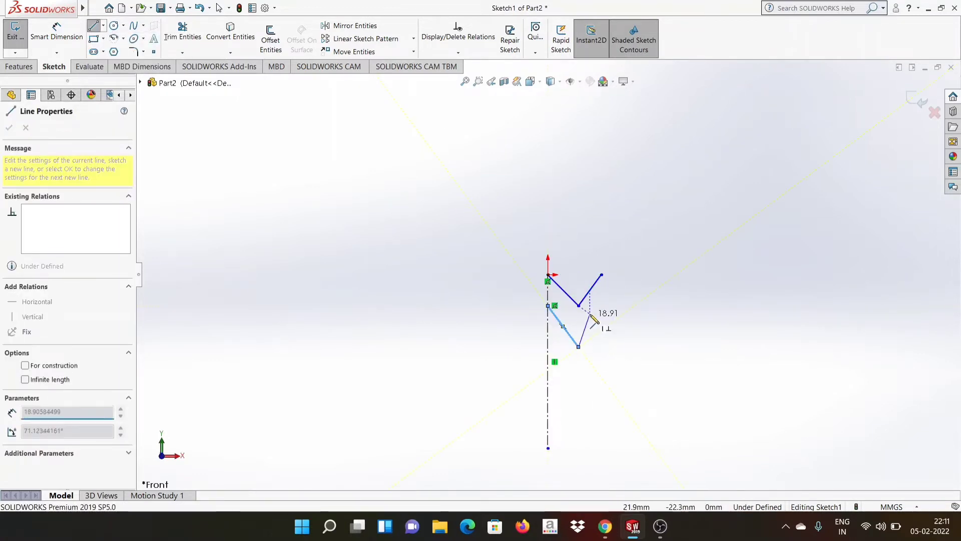
double_click(611, 298)
Sketch two more V-shaped line pairs below the first two, each starting on the vertical centerline.
left_click(548, 317)
left_click(578, 365)
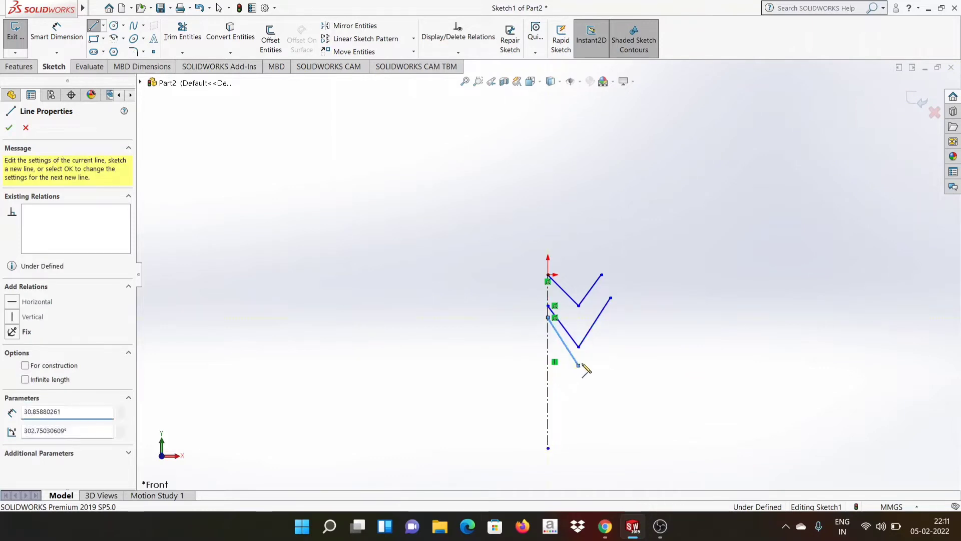
double_click(613, 317)
left_click(548, 339)
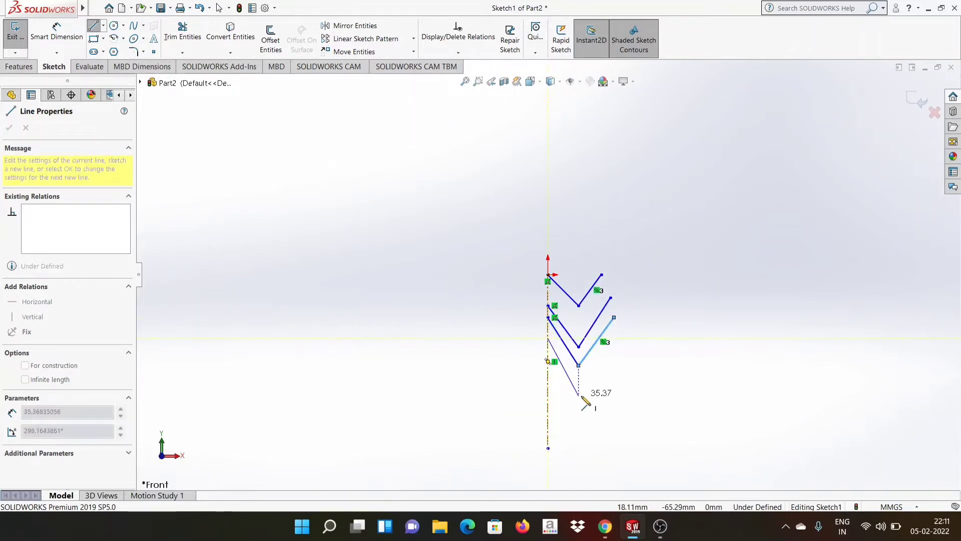
left_click(578, 395)
double_click(610, 353)
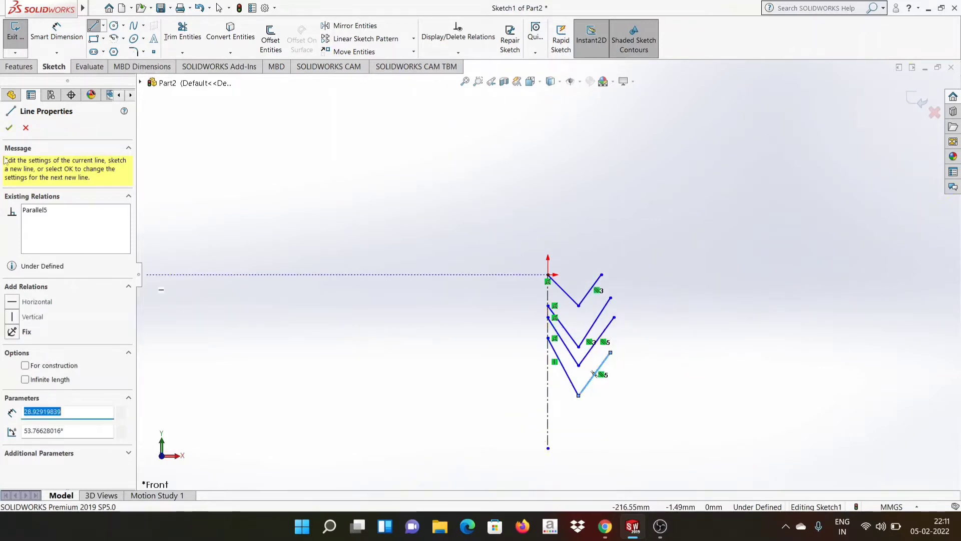
key("Escape")
key("Escape")
Make the left-hand lines of all four V shapes parallel to each other.
left_click(567, 295)
left_click(565, 329, "ctrl")
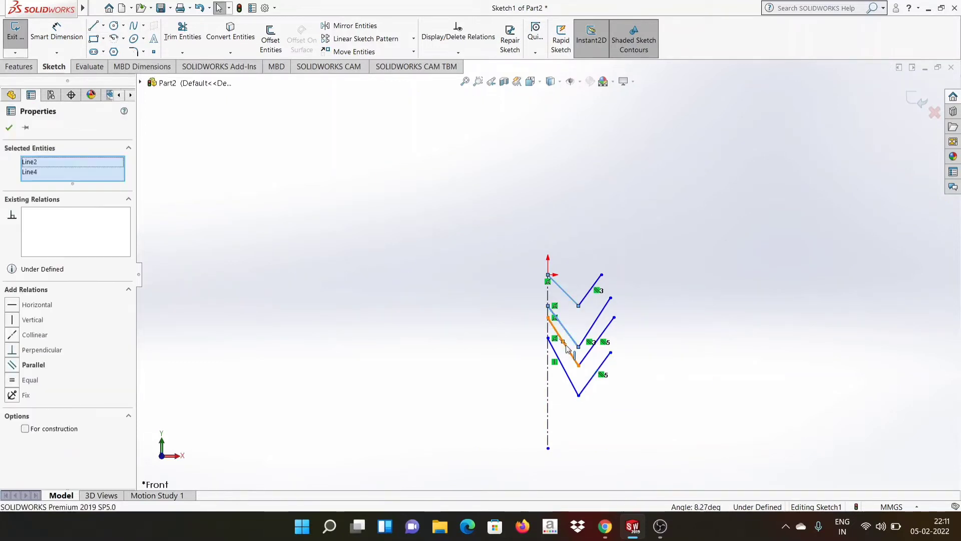
left_click(568, 348, "ctrl")
left_click(565, 371, "ctrl")
left_click(13, 370)
key("Escape")
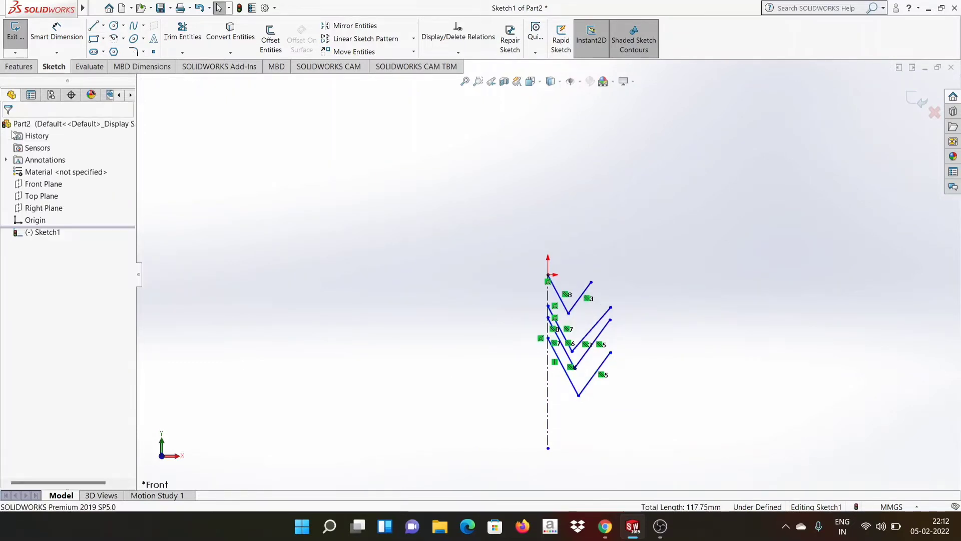
Make the right-hand lines of the lower three V shapes parallel, removing any stray point from the selection.
left_click(580, 297)
left_click(592, 329, "ctrl")
left_click(595, 340, "ctrl")
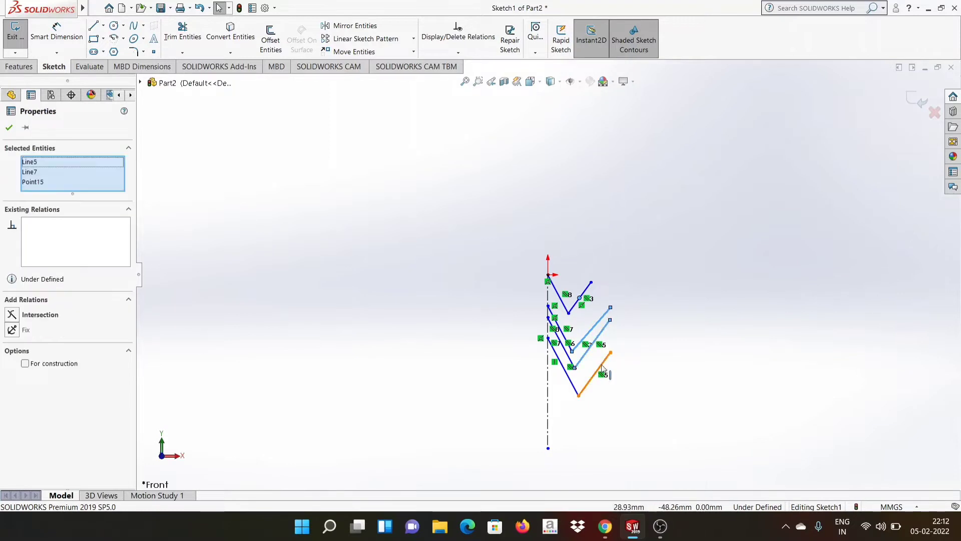
left_click(599, 367, "ctrl")
right_click(32, 193)
left_click(55, 211)
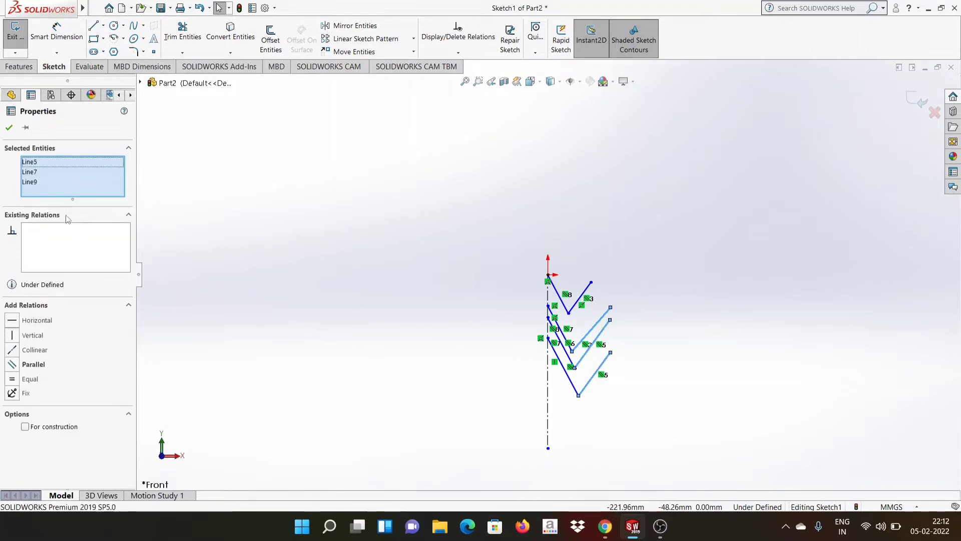
left_click(20, 369)
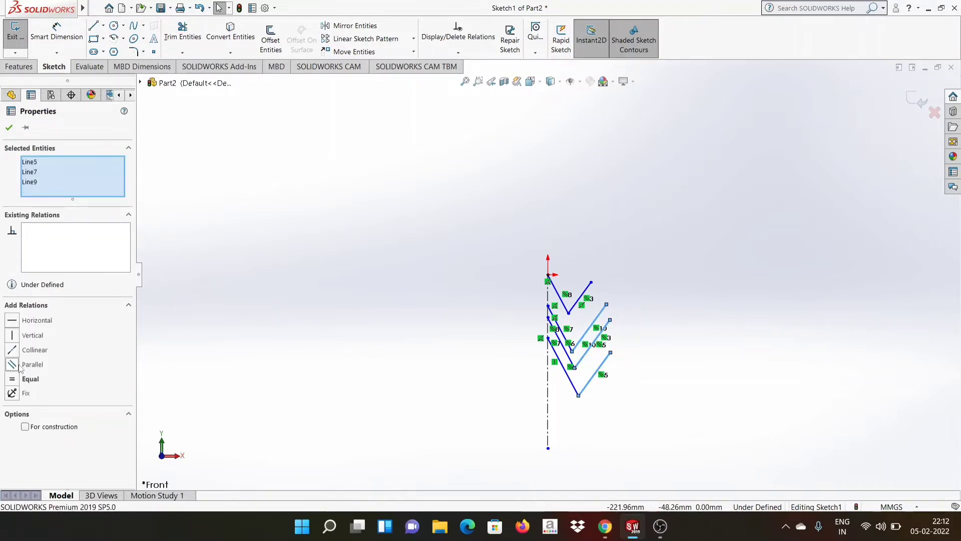
left_click(4, 129)
Align the bottom vertices of the four V shapes with a vertical relation.
left_click(568, 313)
left_click(572, 351, "ctrl")
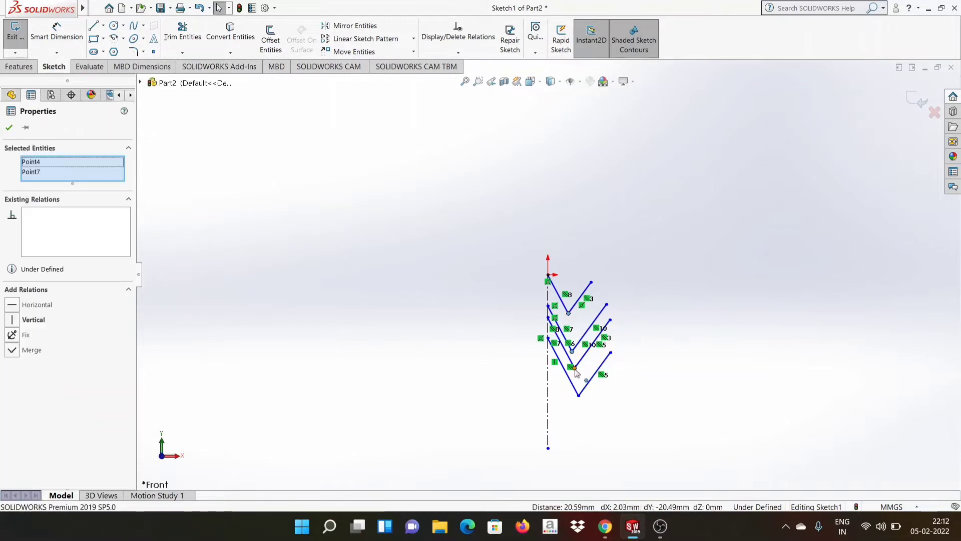
left_click(574, 368, "ctrl")
left_click(578, 395, "ctrl")
left_click(12, 340)
left_click(9, 129)
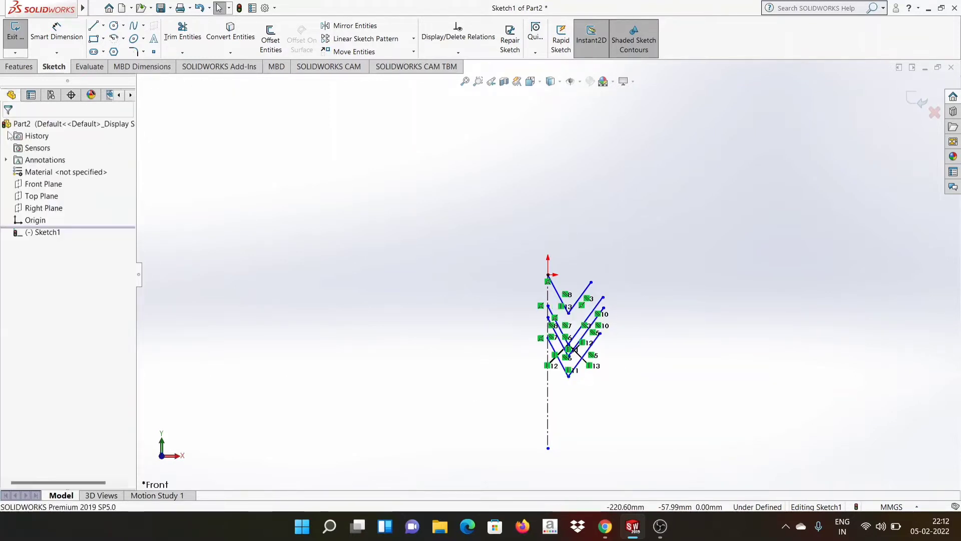
Dimension the distance between the left-hand lines of the first and second V shapes as 11 mm.
scroll(626, 359, "down", 4)
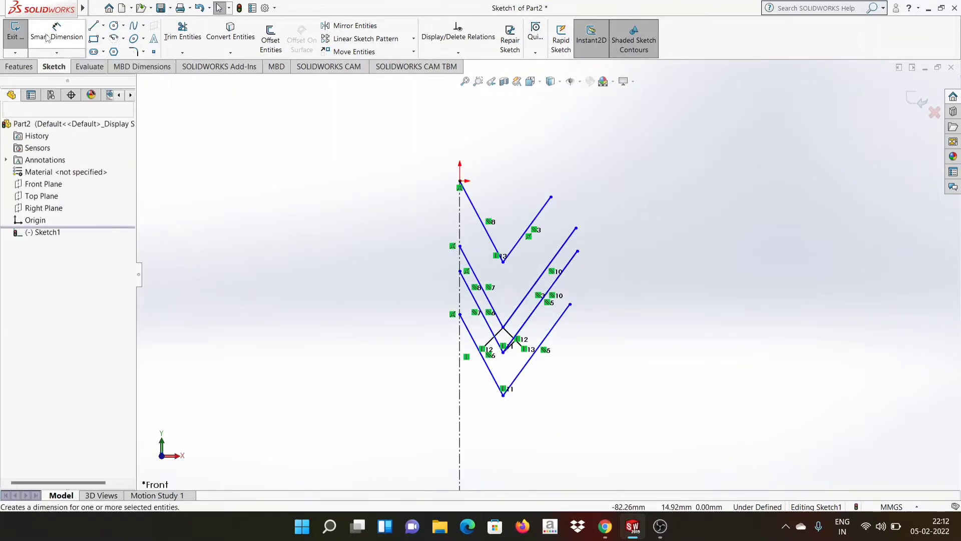
left_click(59, 36)
left_click(485, 232)
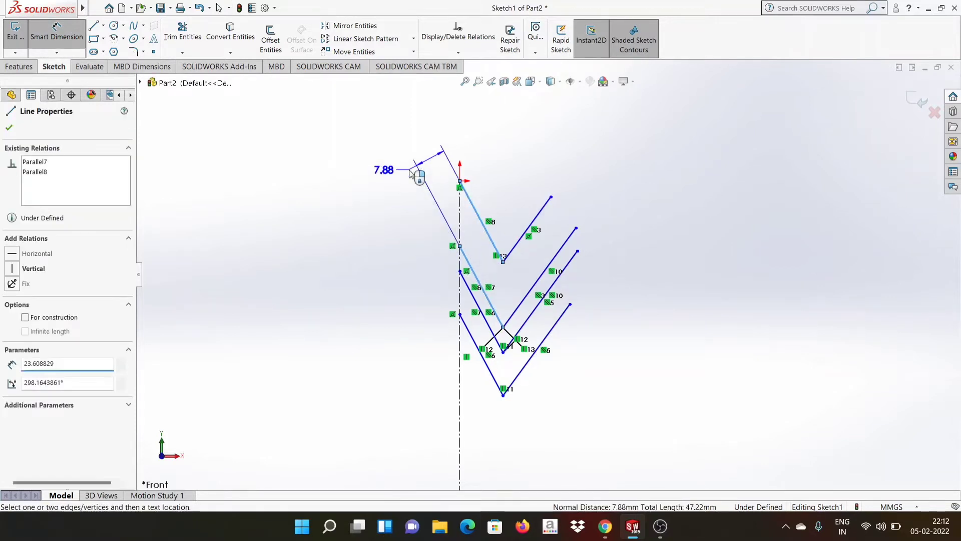
left_click(415, 172)
type("11")
key("Return")
Dimension the gap between the left-hand lines of the second and third V shapes as 2.5 mm.
left_click(479, 279)
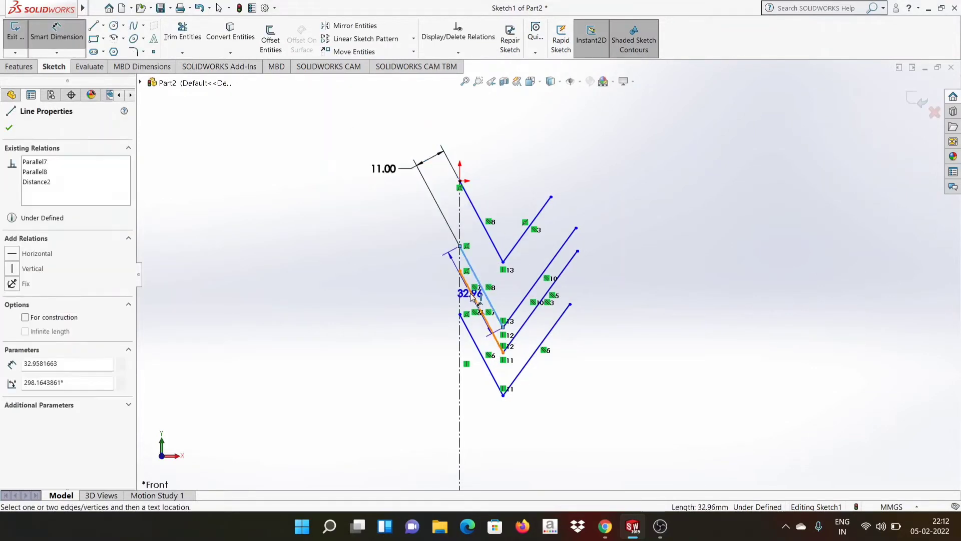
left_click(429, 212)
type("2.5")
key("Return")
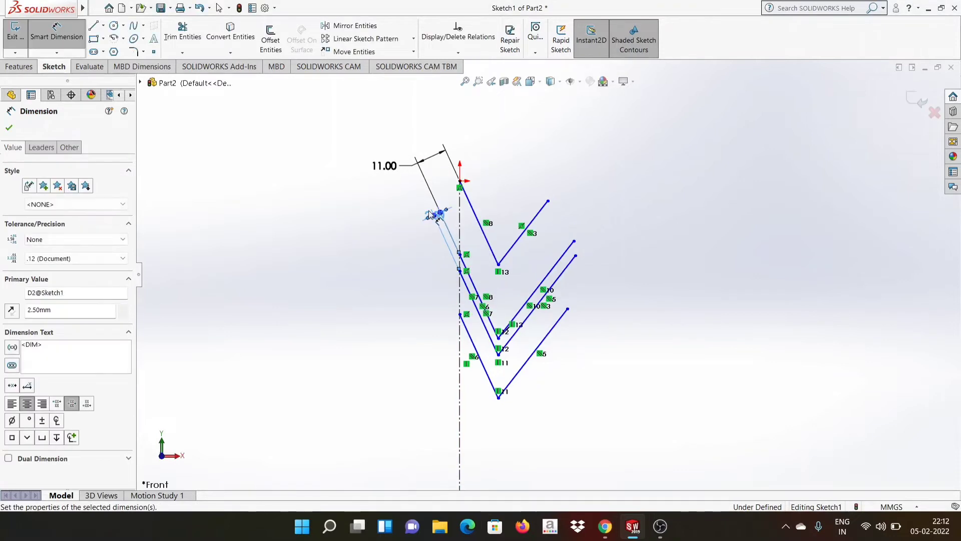
Dimension the distance between the left-hand lines of the third and fourth V shapes as 11 mm.
left_click(486, 329)
left_click(475, 349)
left_click(434, 248)
left_click(434, 248)
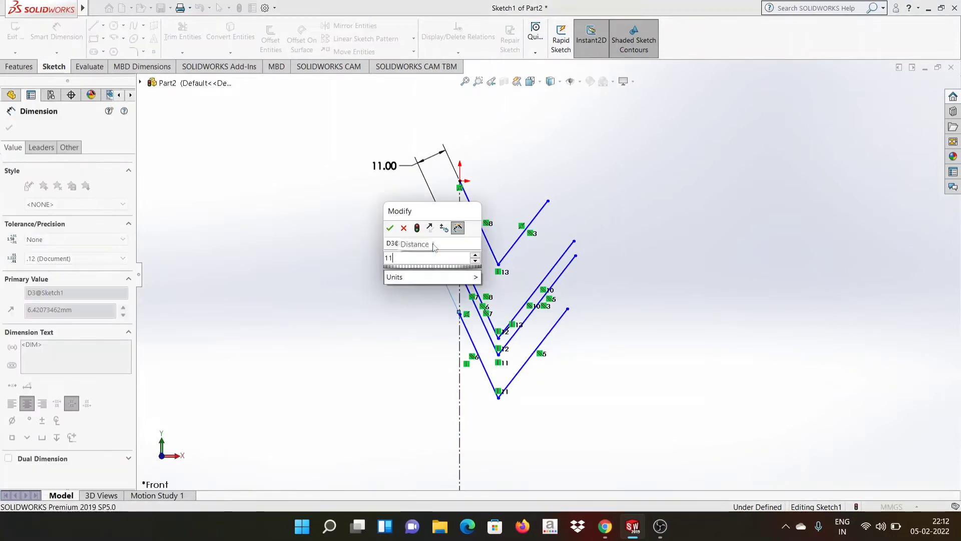
type("11")
key("Return")
Dimension the angle between the two lines of the top V as 56.5 degrees.
left_click(481, 222)
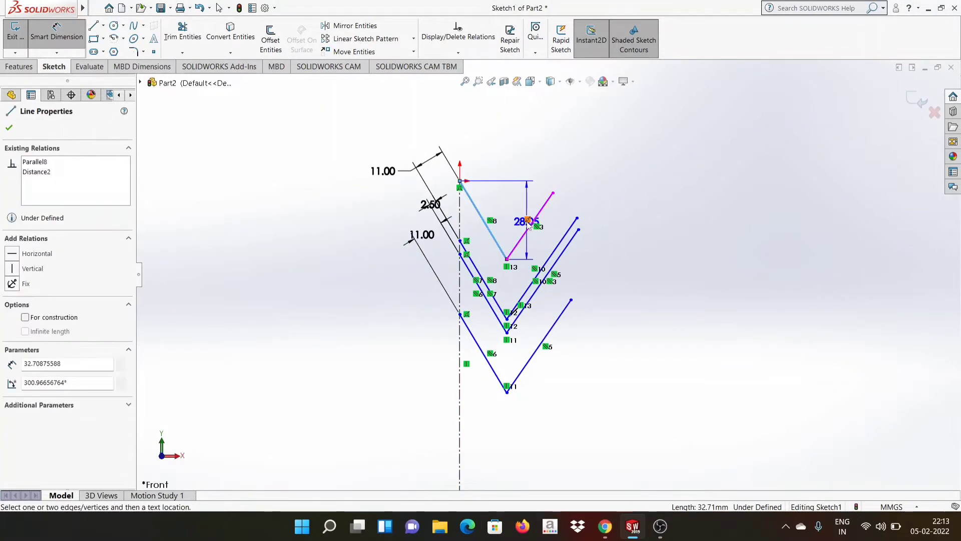
left_click(537, 214)
left_click(518, 182)
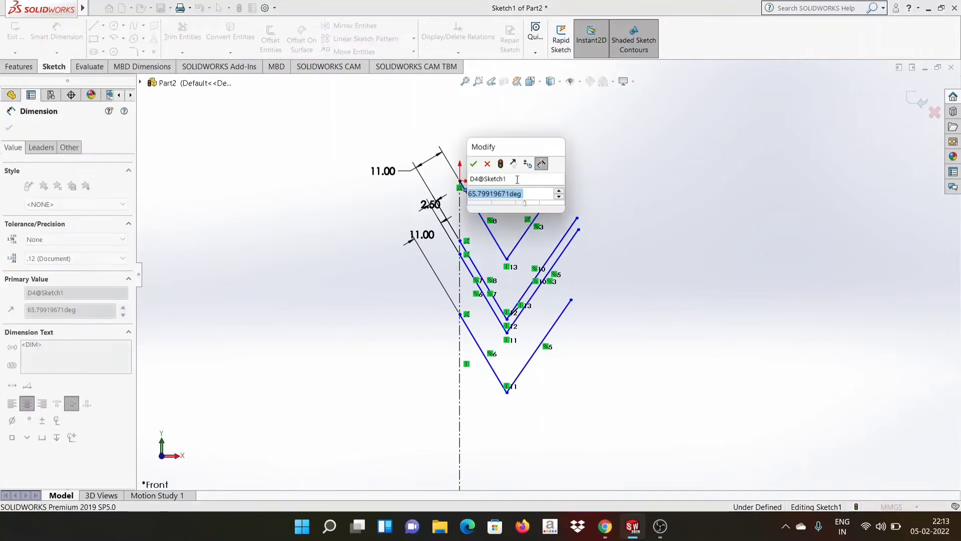
type("56.5")
key("Return")
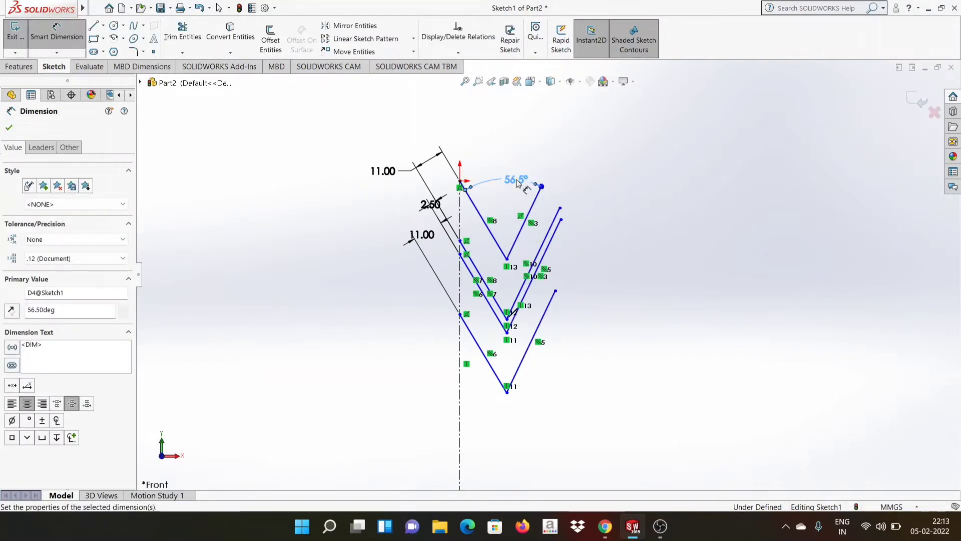
Dimension the length of the top V's left-hand line as 31 mm.
left_click(486, 234)
left_click(507, 208)
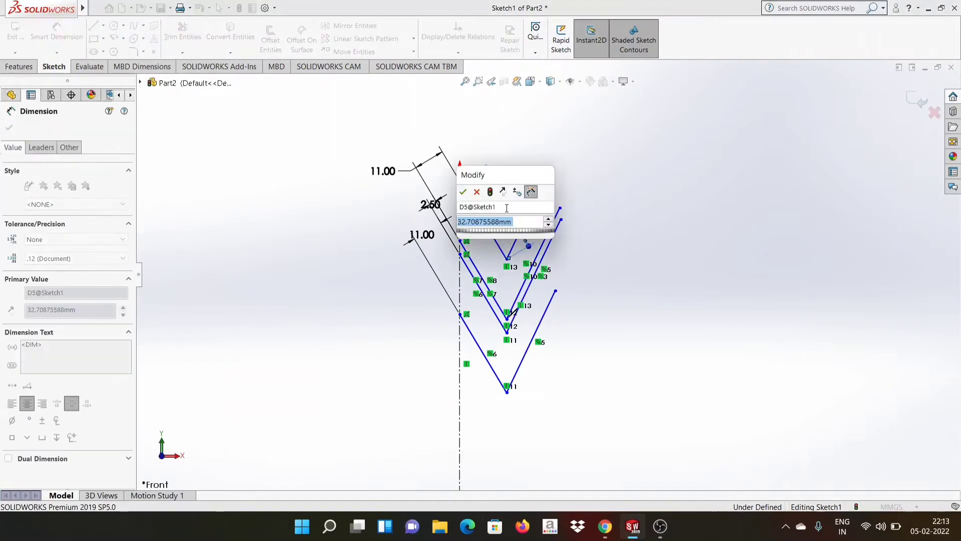
type("31")
key("Return")
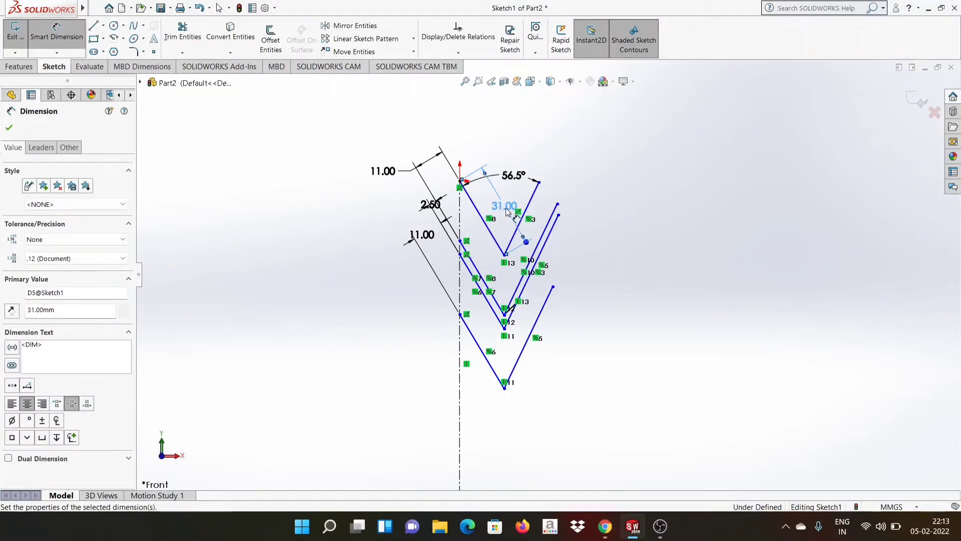
Dimension the angle between the vertical centerline and the top V's left-hand line as 28 degrees.
left_click(461, 225)
left_click(486, 224)
left_click(473, 225)
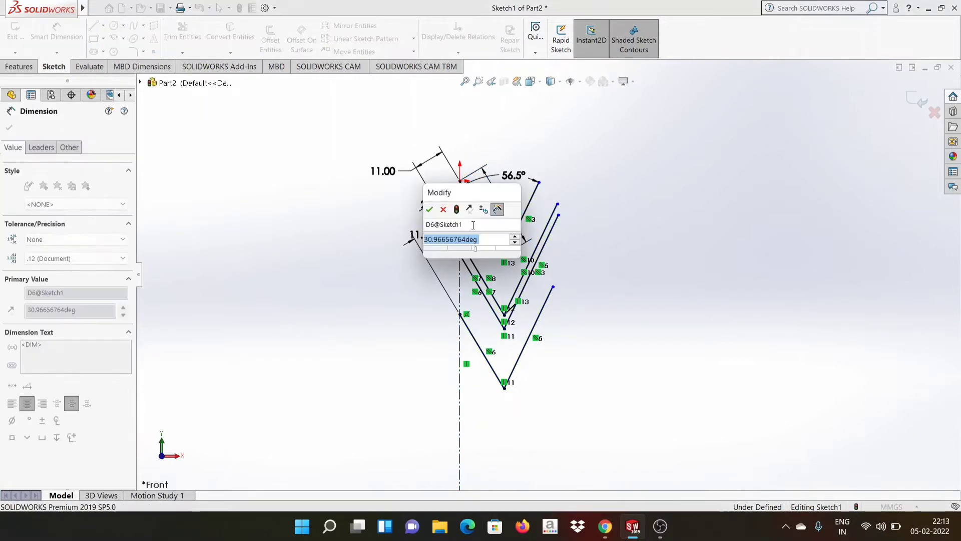
type("28")
key("Return")
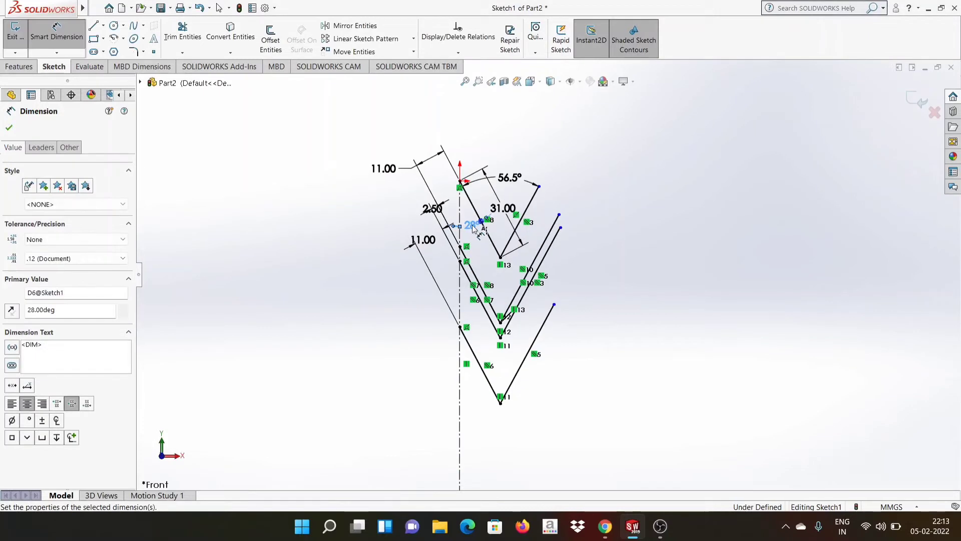
left_click(9, 128)
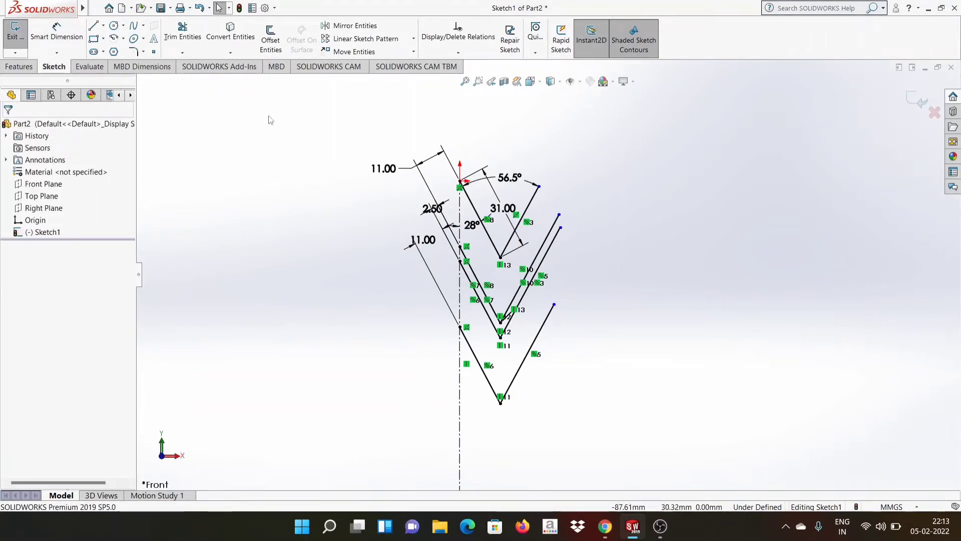
Vertically align the free right ends of the first and third V shapes, and those of the second and fourth.
left_click(539, 187)
left_click(560, 227, "ctrl")
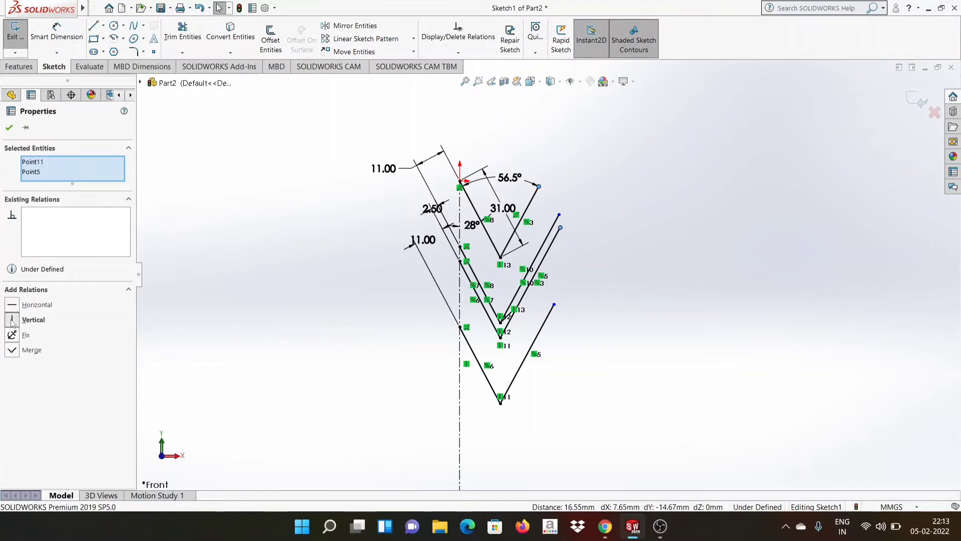
left_click(12, 322)
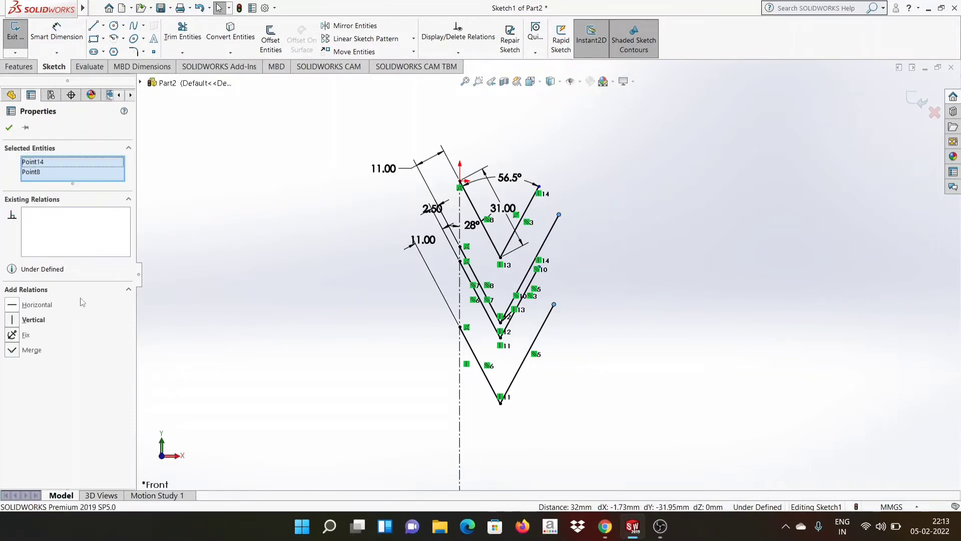
key("Escape")
Sketch a horizontal line about 54 mm long outward from the top V's free right end.
left_click(93, 25)
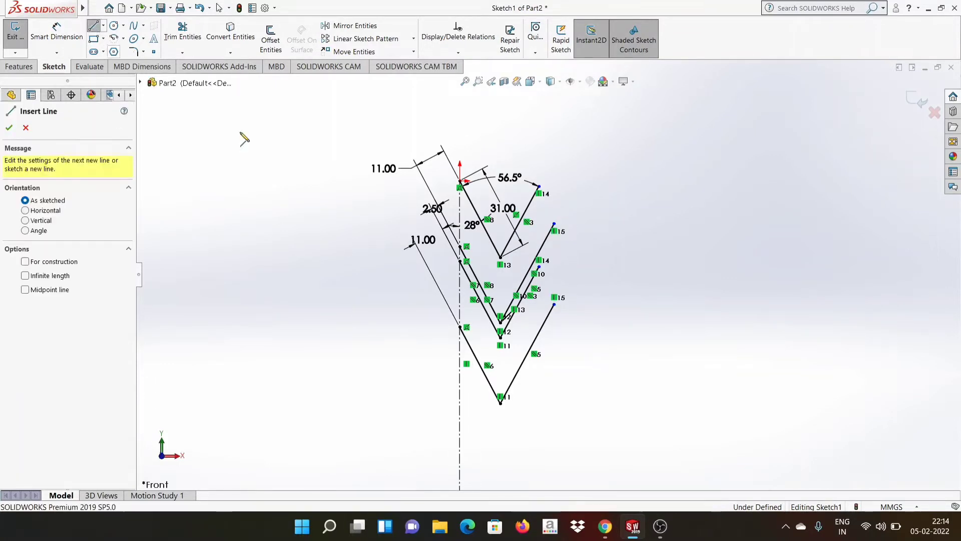
left_click_drag(539, 186, 689, 186)
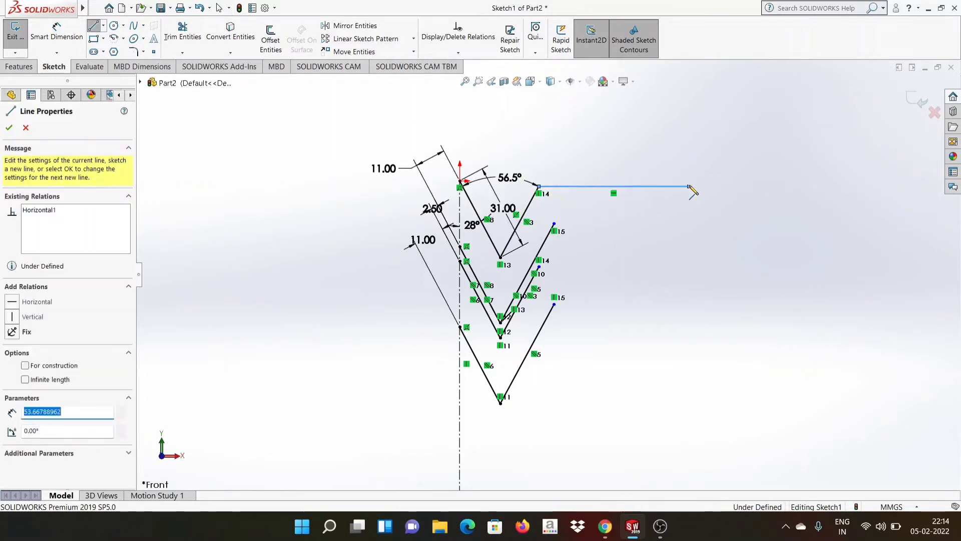
Draw a long slanted, a short horizontal and a short upper centerline from the horizontal line's outer end, making both slanted ones collinear.
left_click(103, 26)
left_click(118, 53)
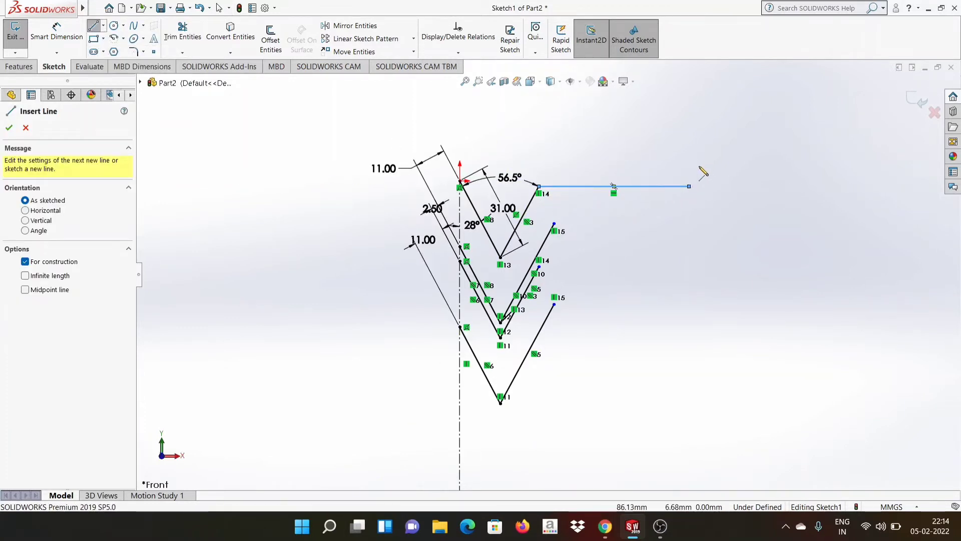
left_click_drag(689, 186, 642, 371)
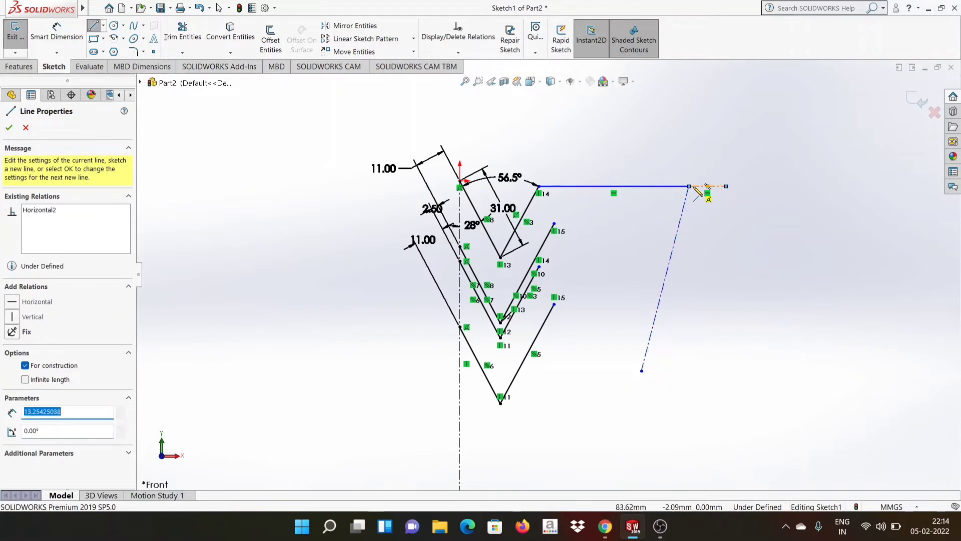
key("Escape")
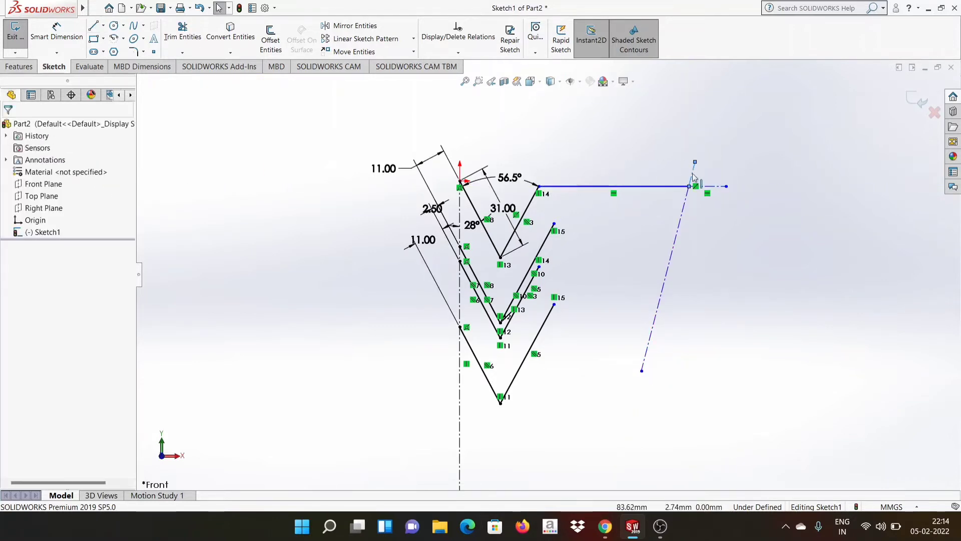
left_click(686, 218)
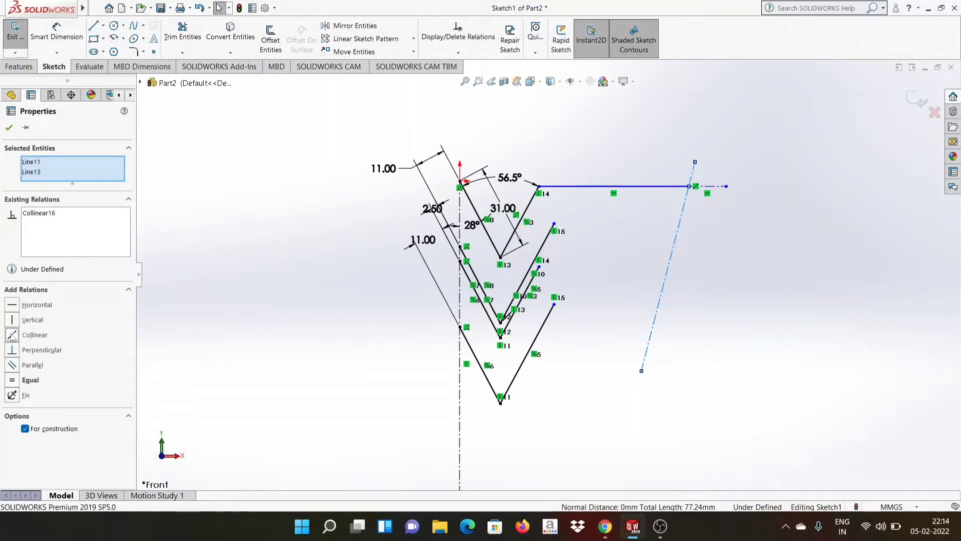
left_click(9, 127)
Dimension the horizontal line extending from the top V as 62.5 mm long.
left_click(56, 36)
left_click(584, 187)
left_click(582, 144)
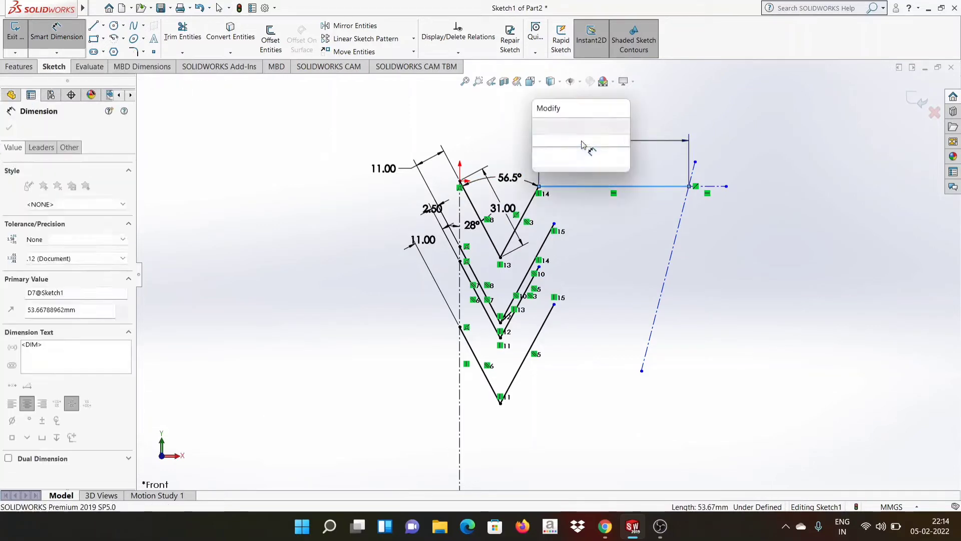
type("62.5")
key("Return")
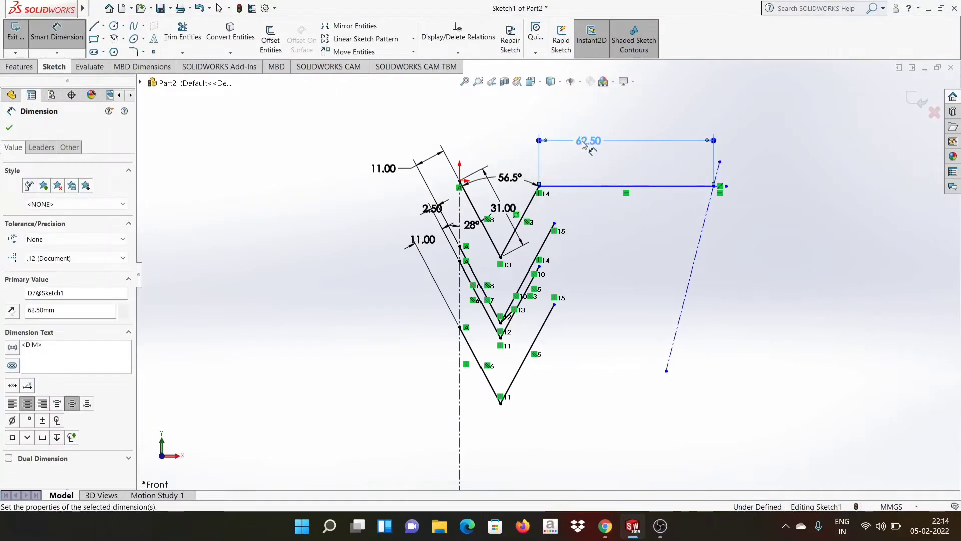
Dimension the angle between the slanted centerline and the short horizontal centerline at the long line's outer end as 61.5°.
scroll(727, 158, "down", 5)
left_click(697, 185)
left_click(653, 227)
left_click(653, 215)
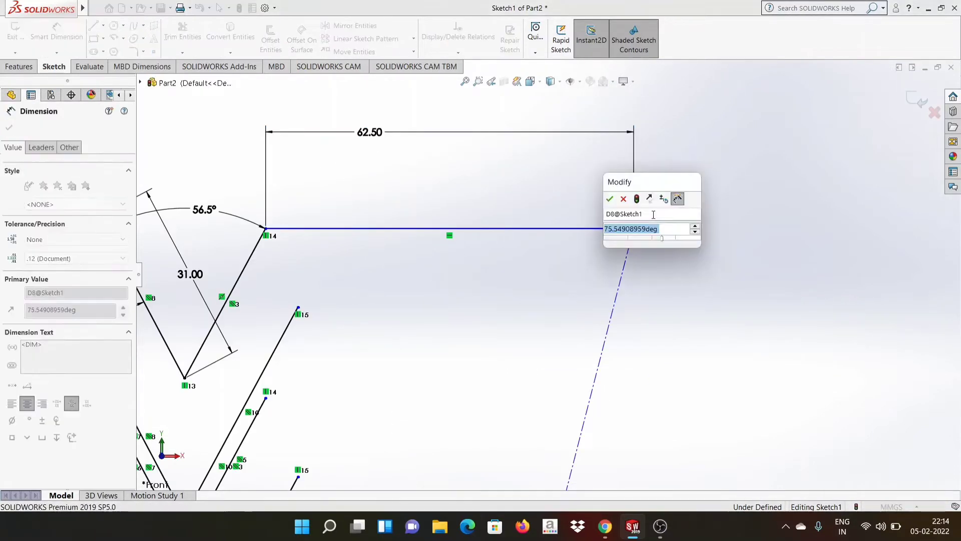
type("61.5")
key("Return")
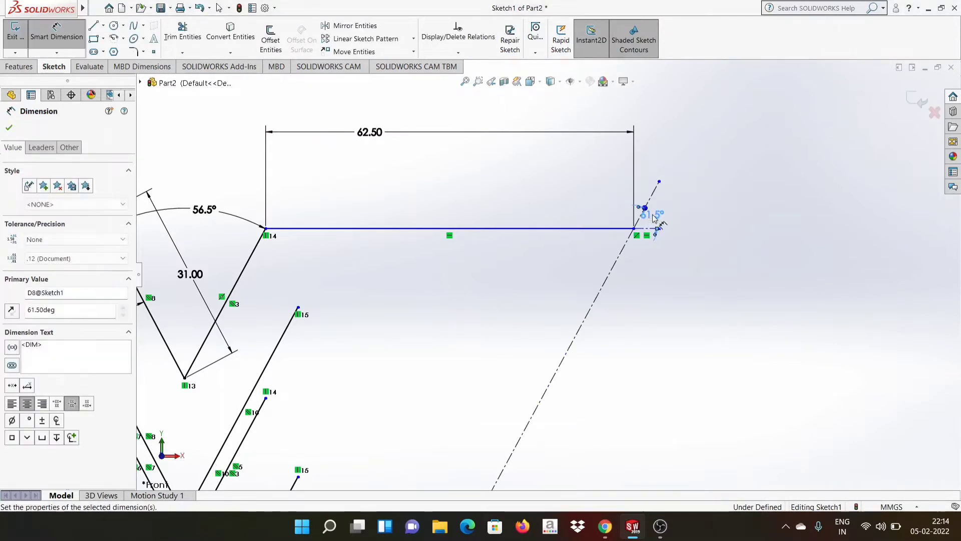
scroll(663, 208, "up", 5)
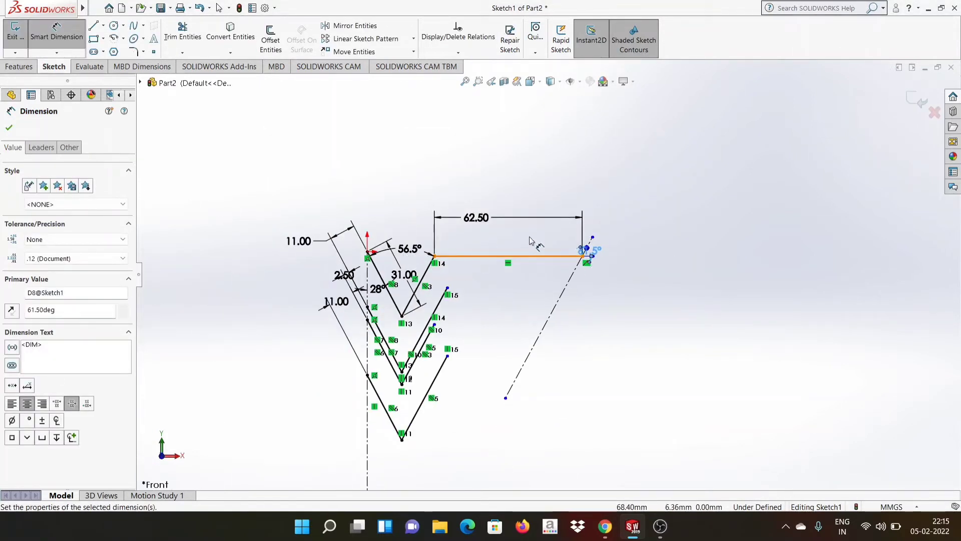
left_click(9, 128)
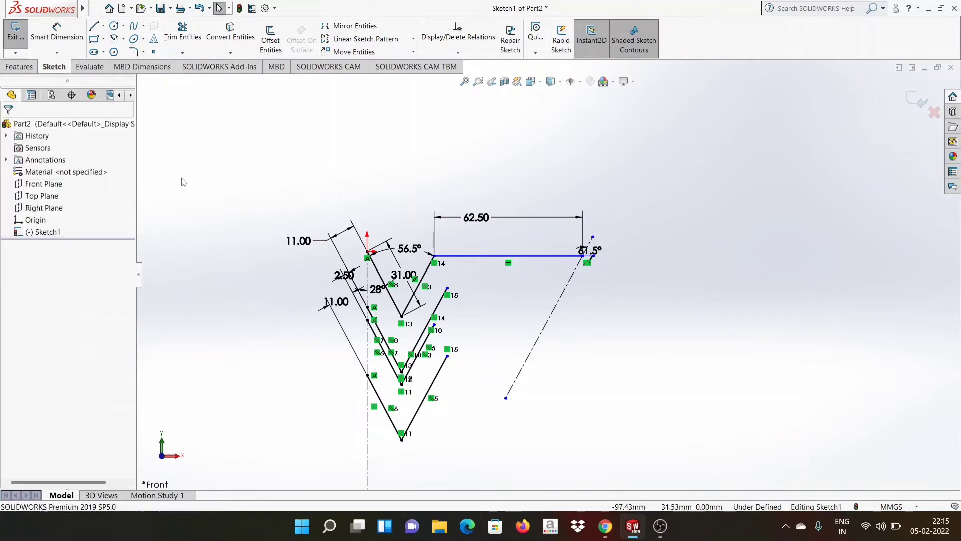
Add a horizontal relation between the origin and the top V's free right end.
scroll(455, 310, "down", 5)
left_click(412, 174)
left_click_drag(427, 185, 411, 209)
left_click(232, 180)
left_click(400, 201, "ctrl")
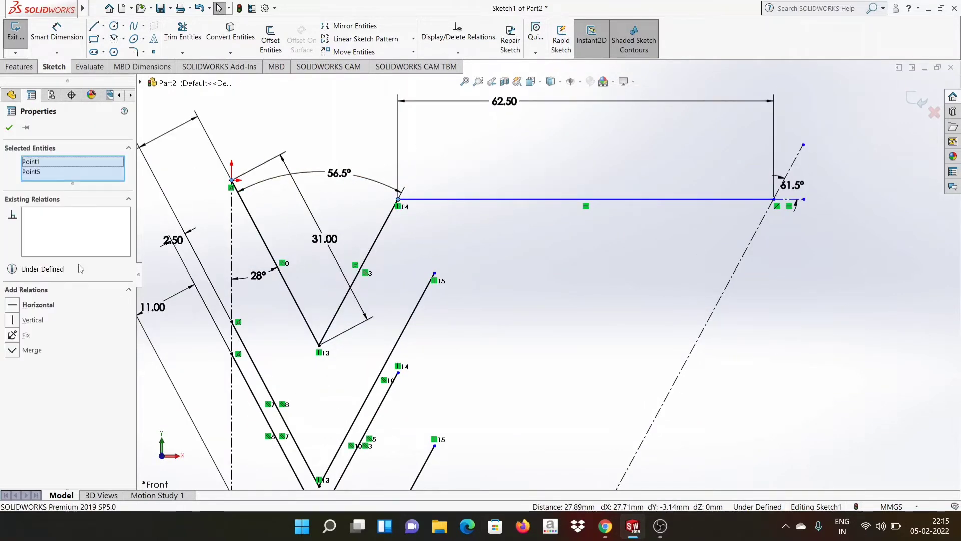
left_click(15, 303)
left_click(9, 127)
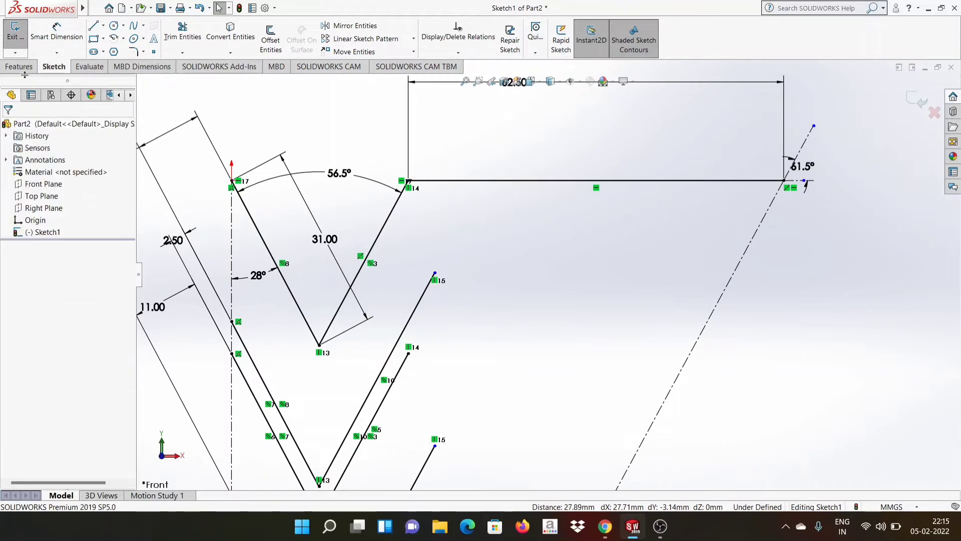
Sketch a horizontal line from the second V's free right end to the slanted centerline, continuing up along it to the 62.5 mm line's outer end.
left_click(94, 25)
left_click(434, 273)
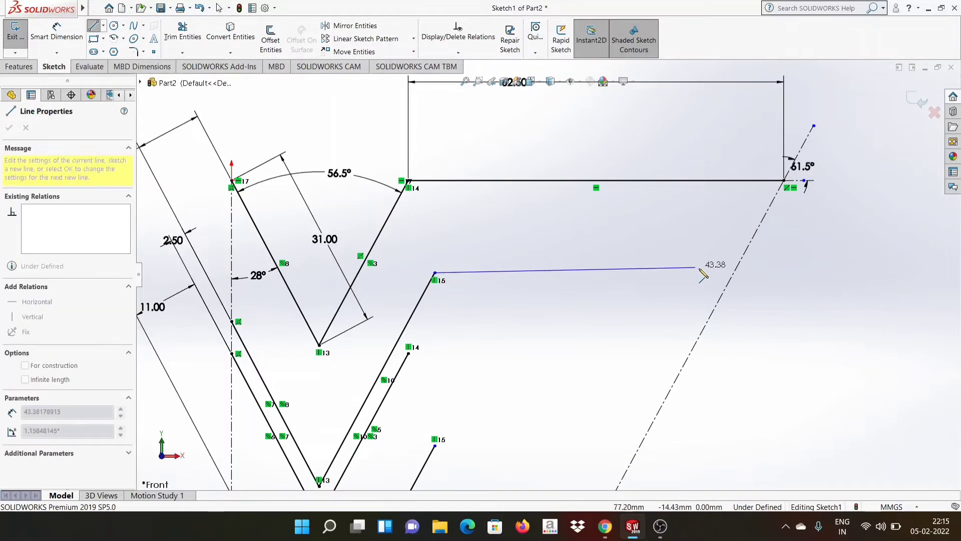
left_click(734, 273)
left_click(784, 180)
left_click(8, 129)
left_click(7, 131)
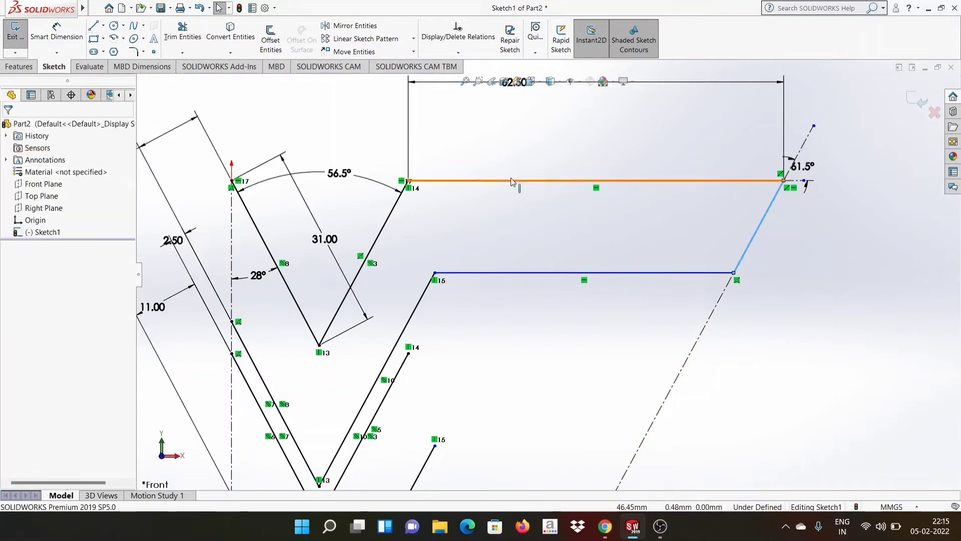
Make the 62.5 mm line and the horizontal line extending from the second V parallel.
left_click(515, 181)
left_click(528, 274, "ctrl")
left_click(12, 365)
left_click(9, 128)
Dimension the distance between the top two horizontal lines as 11 mm.
left_click(56, 32)
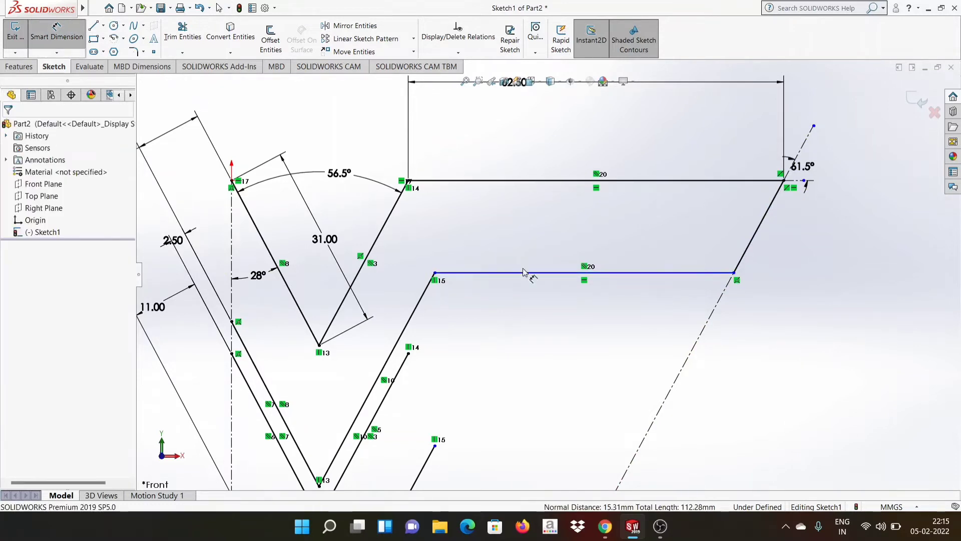
left_click(529, 273)
left_click(725, 180)
left_click(801, 230)
type("11")
key("Return")
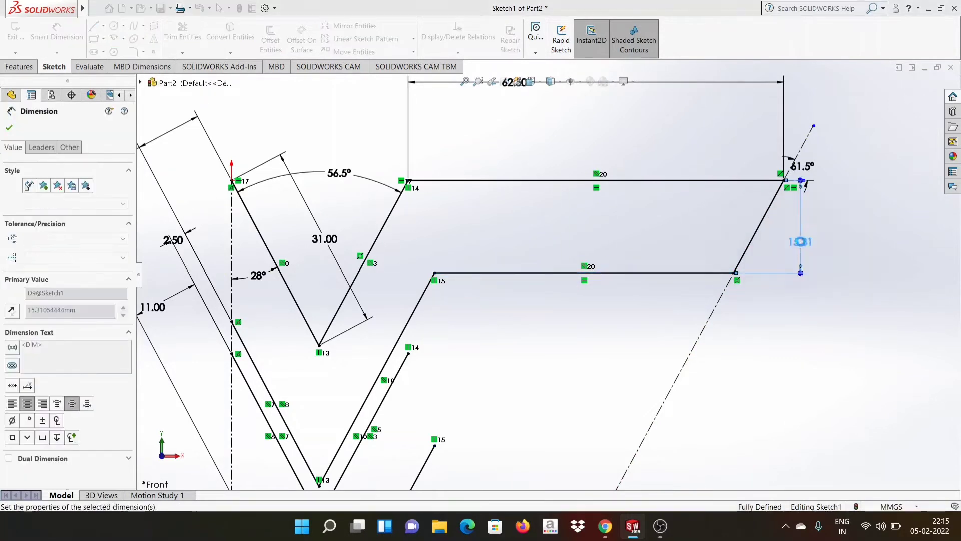
Sketch a horizontal line about 37 mm long from the third V, a shorter one from the fourth V, and a slanted line joining their outer ends.
scroll(487, 325, "up", 3)
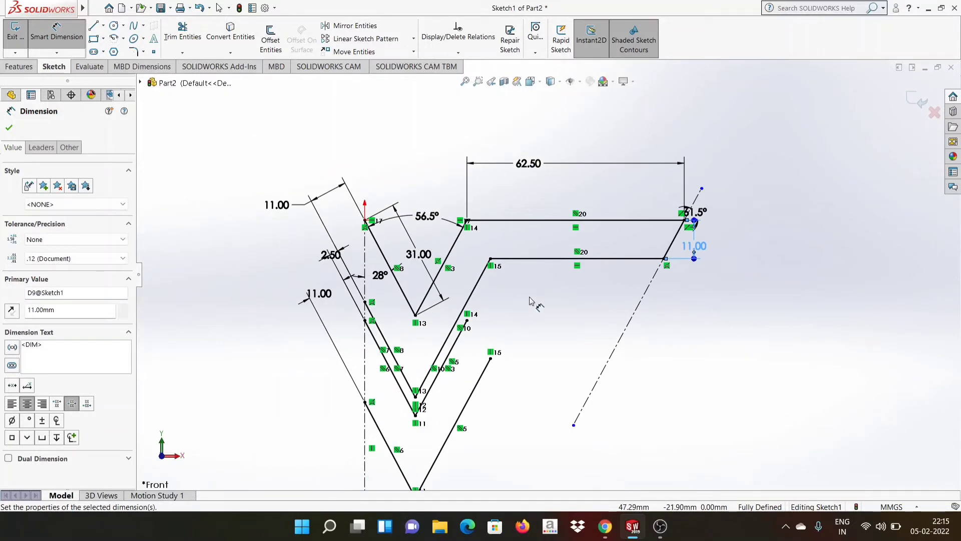
left_click(93, 26)
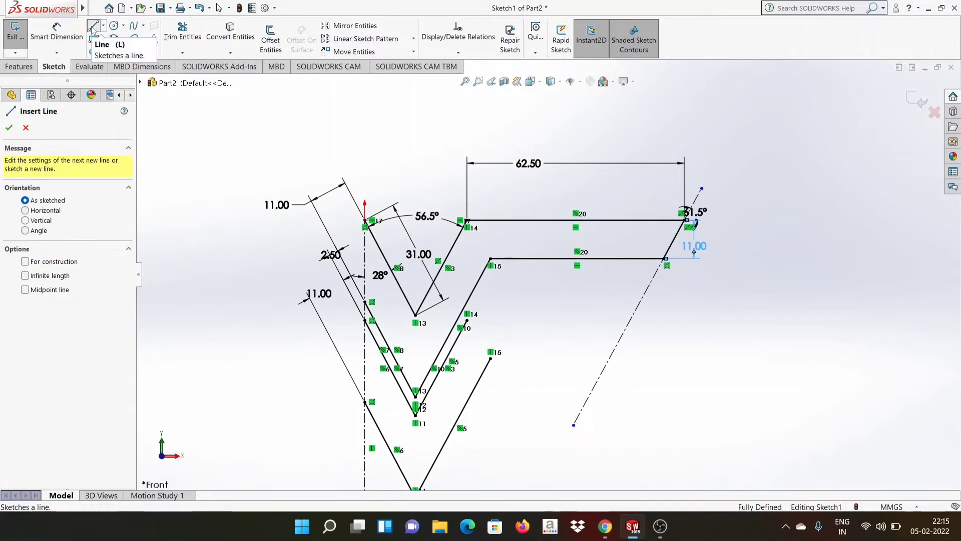
left_click(467, 320)
double_click(595, 320)
left_click(491, 359)
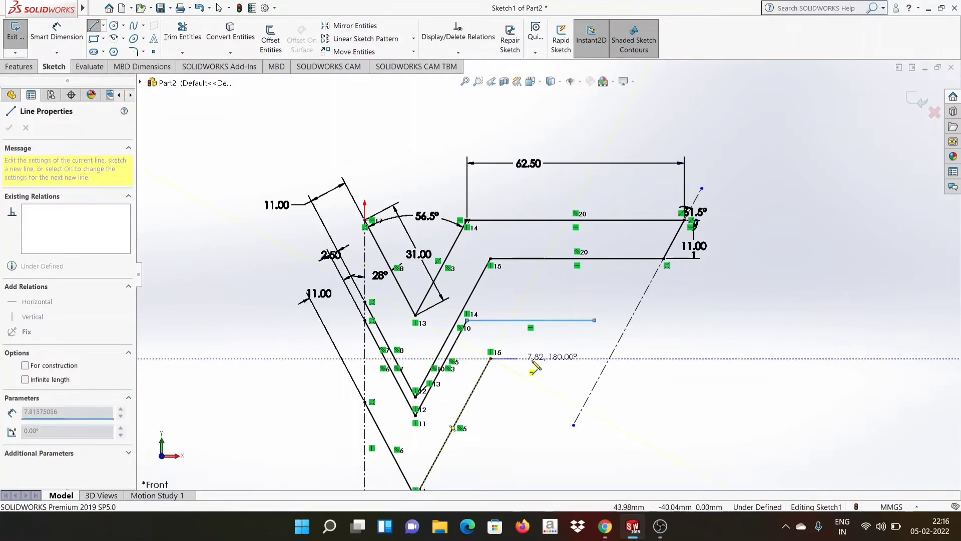
left_click(573, 359)
left_click(595, 321)
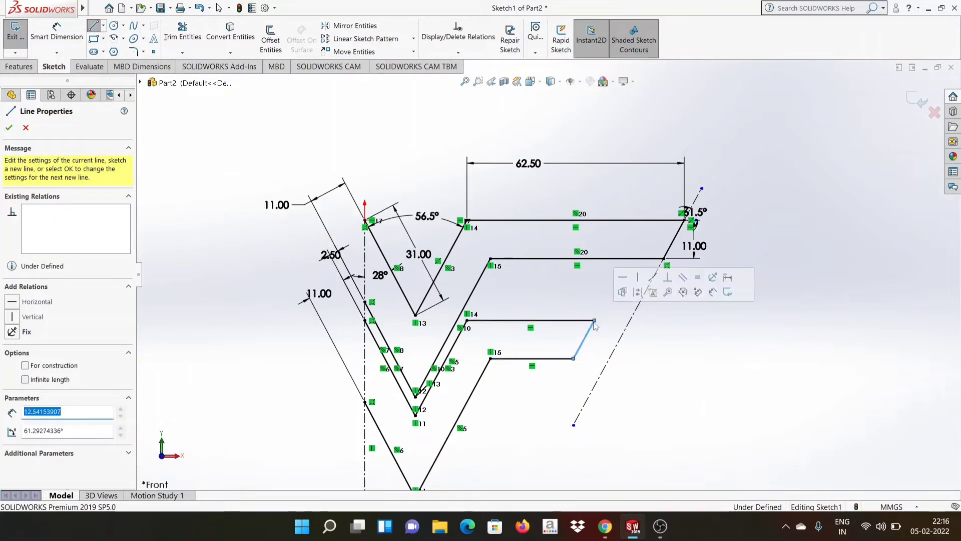
key("Escape")
Make the lower arm's slanted end line parallel to the slanted centerline.
left_click(616, 347, "ctrl")
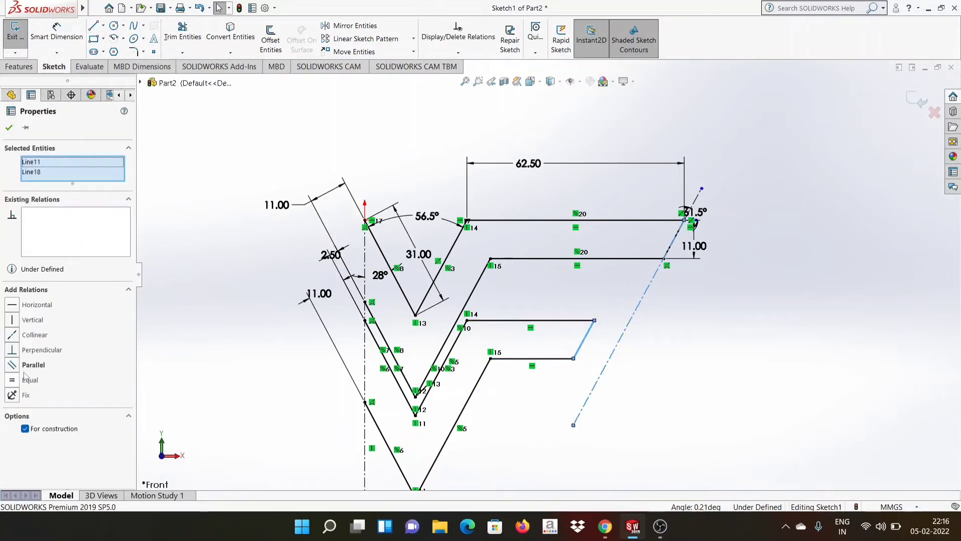
left_click(13, 365)
left_click(8, 126)
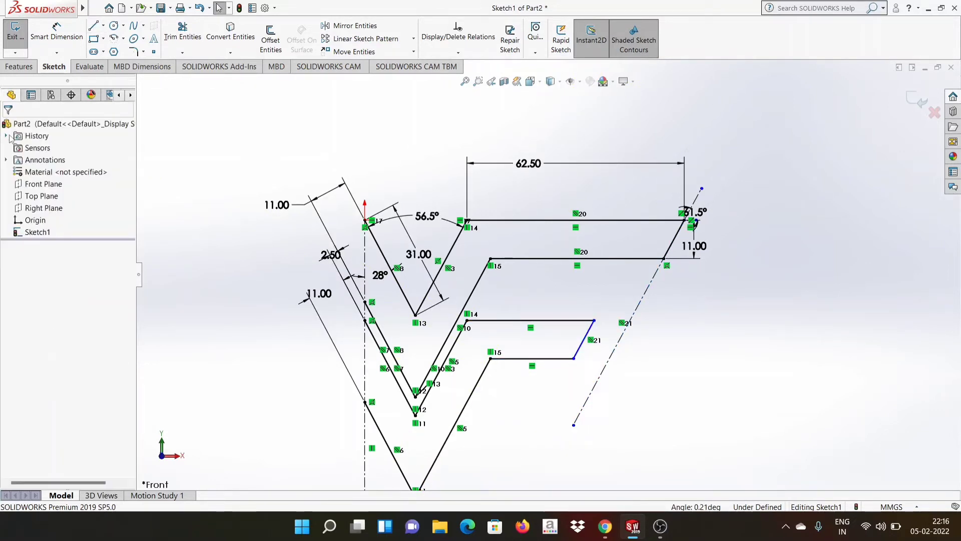
Dimension the distance between the lower arm's slanted end line and the slanted centerline as 7 mm.
left_click(53, 25)
left_click(536, 320)
left_click(544, 359)
left_click(644, 337)
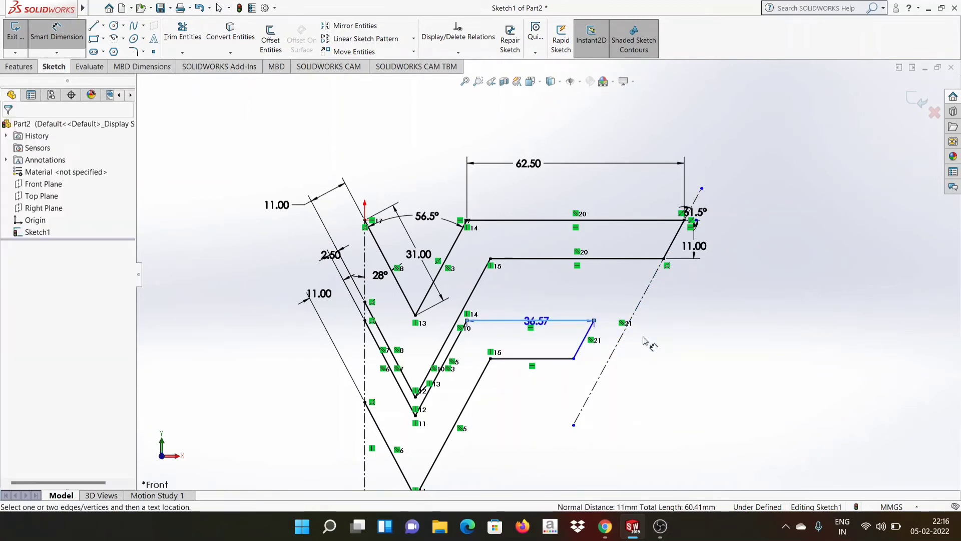
left_click(583, 339)
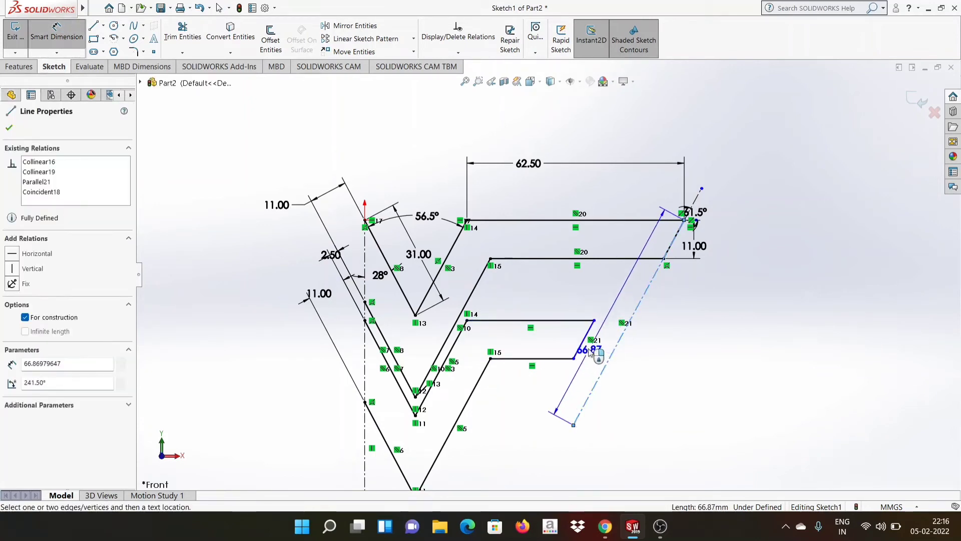
left_click(582, 383)
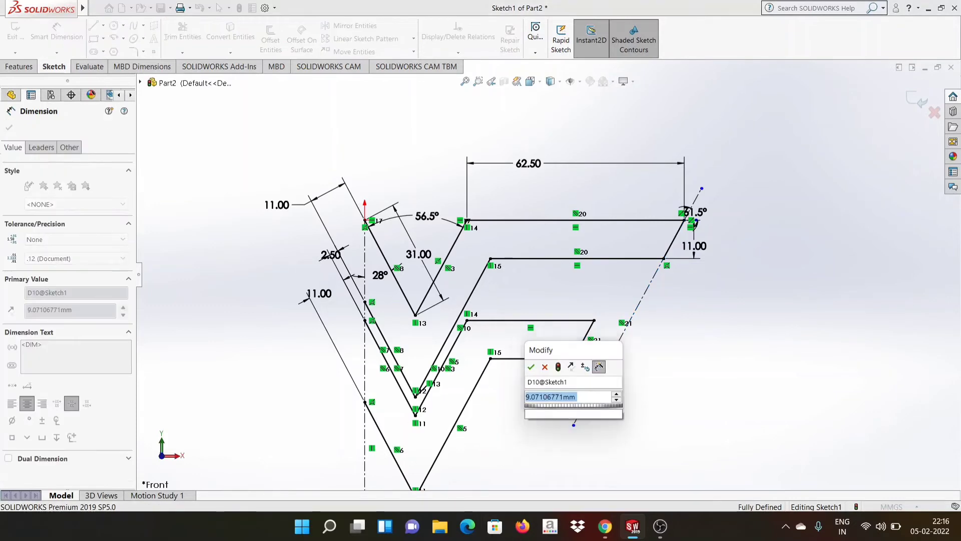
type("7")
key("Return")
left_click(8, 128)
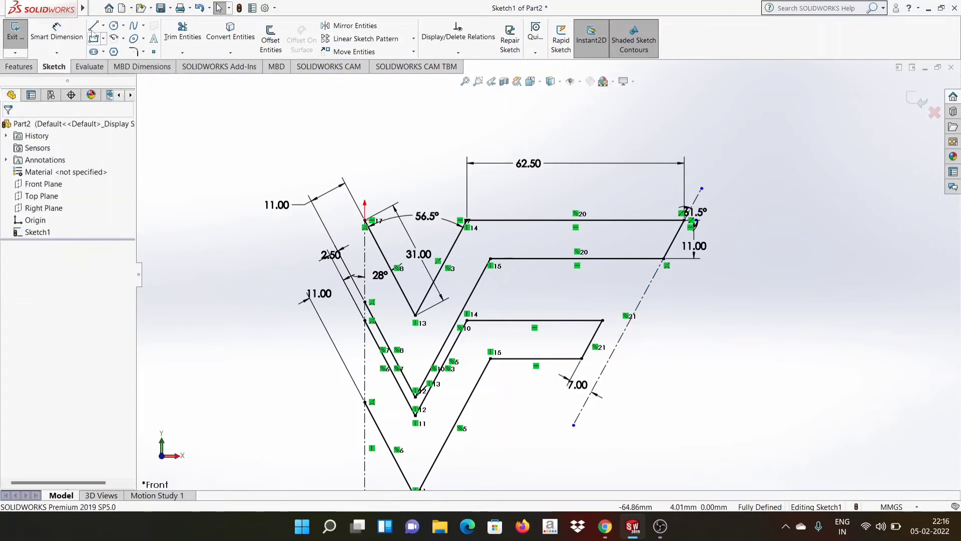
Sketch a closed four-sided shape with horizontal upper and lower edges and slanted sides in the gap between the two horizontal arms.
left_click(94, 26)
left_click(498, 272)
left_click(480, 306)
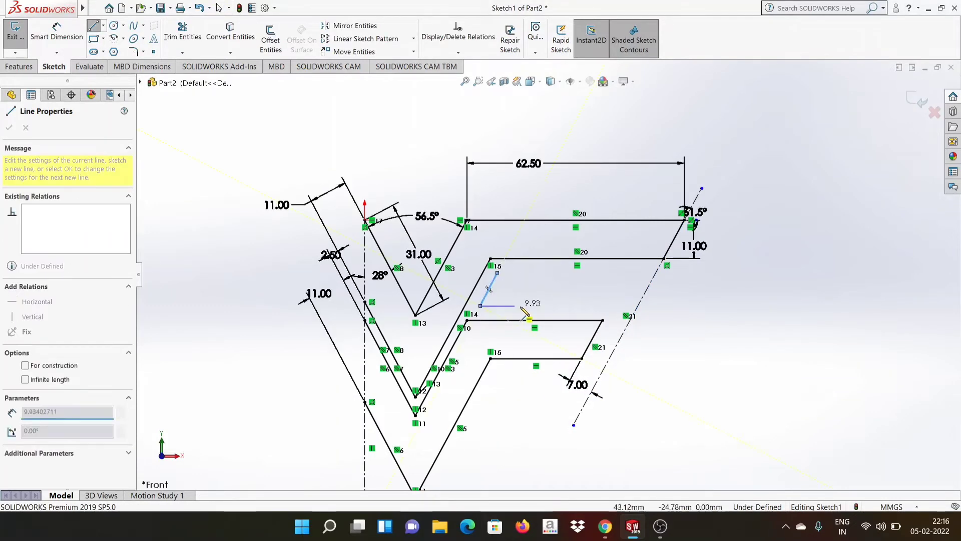
left_click(585, 306)
left_click(611, 273)
left_click(497, 273)
key("Escape")
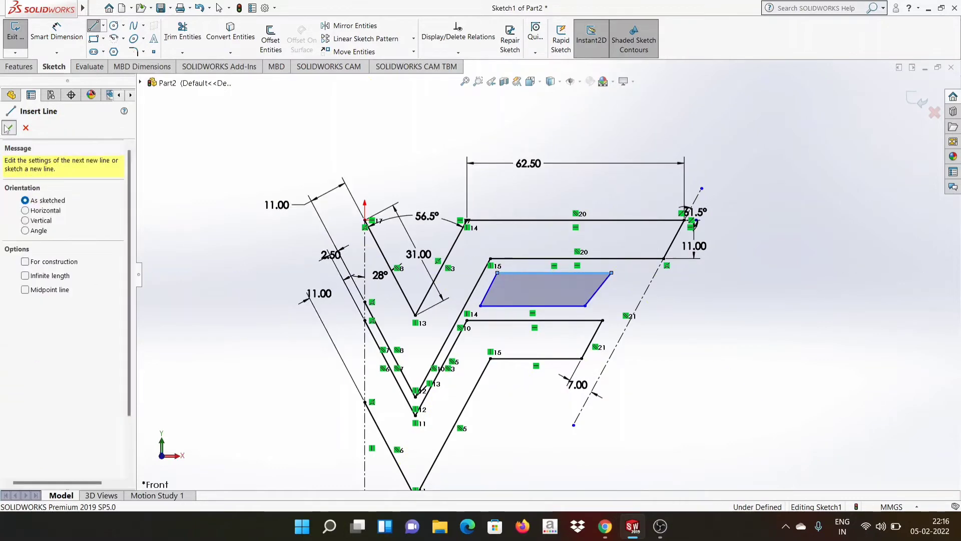
key("Escape")
Make the closed shape's right side parallel to the slanted centerline and its left side parallel to the second V's right leg.
left_click(674, 240)
left_click(618, 343, "ctrl")
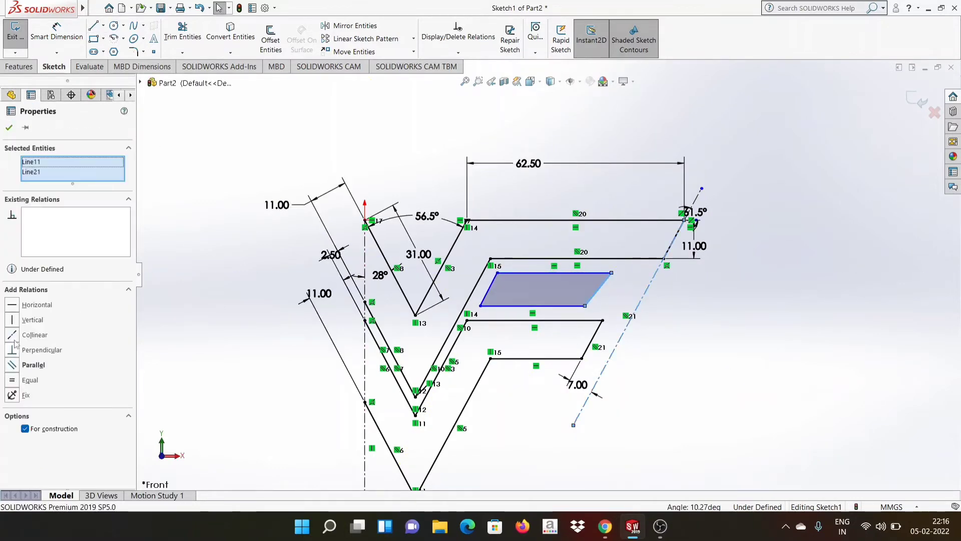
left_click(11, 369)
key("Escape")
left_click(439, 351)
left_click(488, 289, "ctrl")
left_click(14, 369)
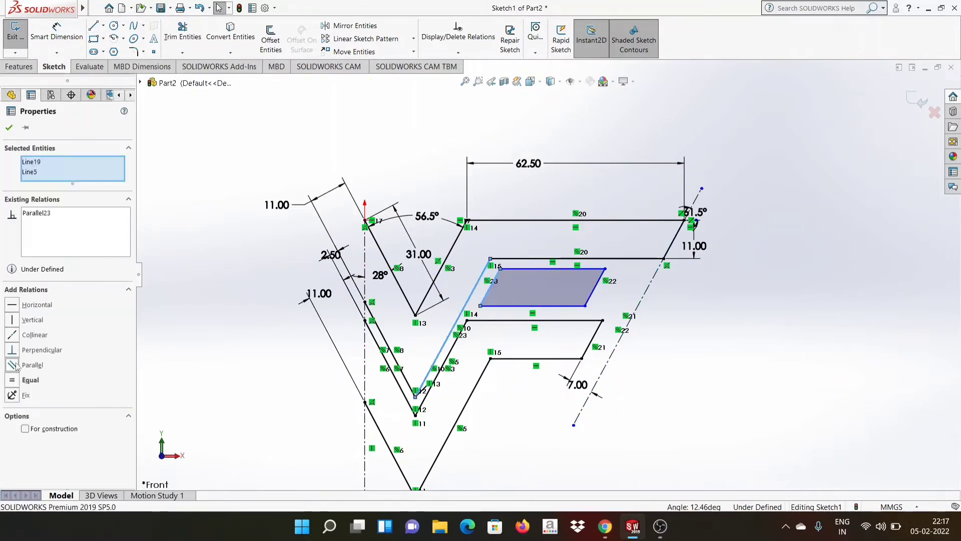
left_click(10, 127)
Make the closed shape's lower edge parallel to the third V's horizontal line and its upper edge parallel to the second V's horizontal line.
left_click(532, 320)
left_click(533, 305, "ctrl")
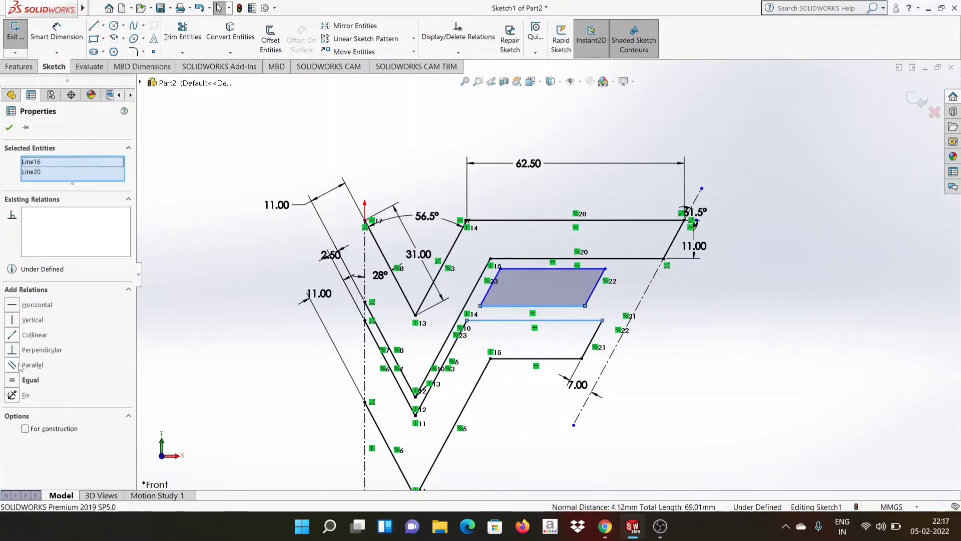
left_click(9, 127)
left_click(601, 258)
left_click(551, 268, "ctrl")
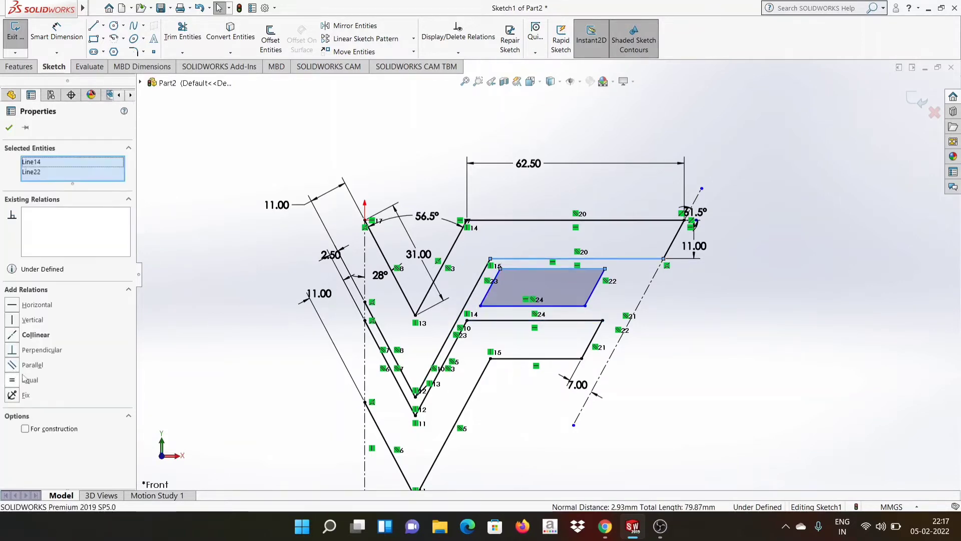
left_click(11, 364)
key("Escape")
Dimension the distance between the parallelogram's right side and the slanted centerline as 3 mm.
key("d")
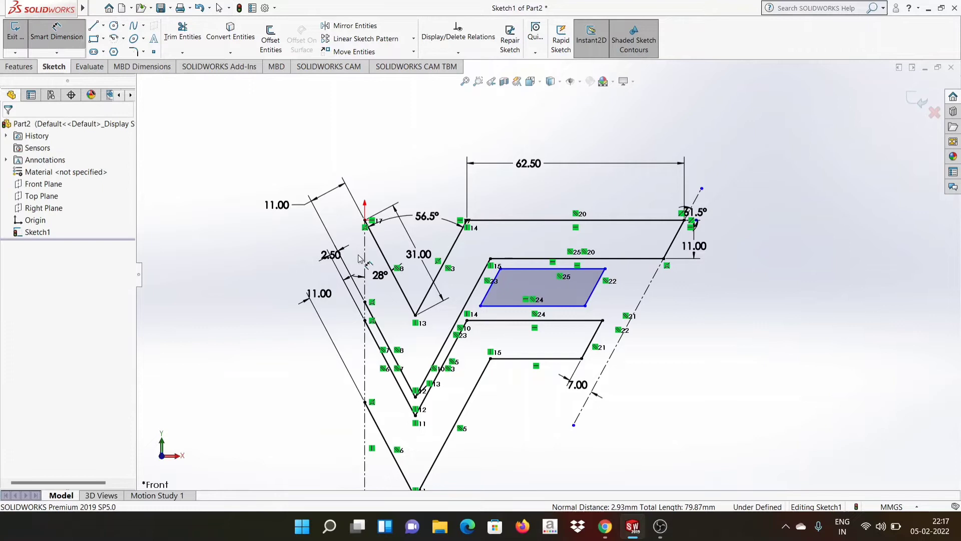
left_click(593, 296)
left_click(616, 345)
left_click(529, 446)
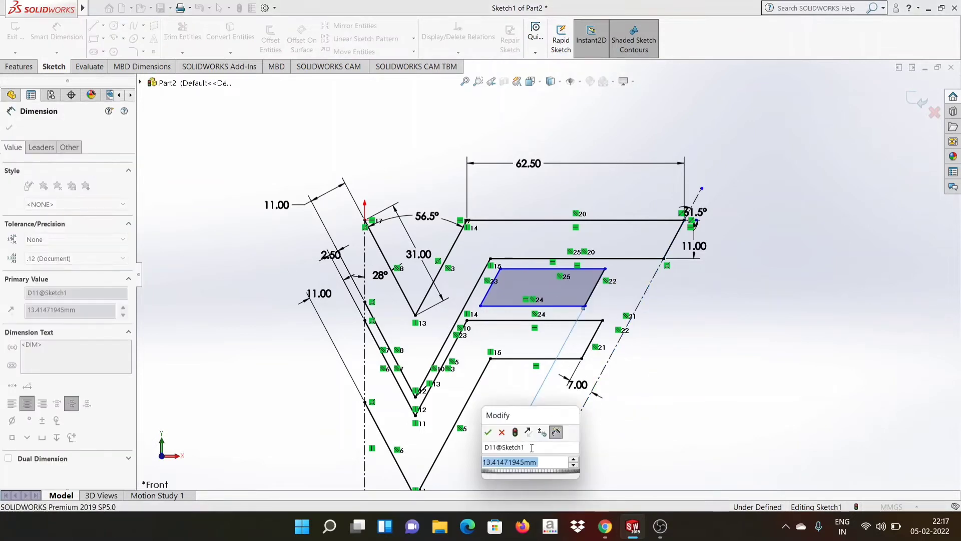
type("3")
key("Return")
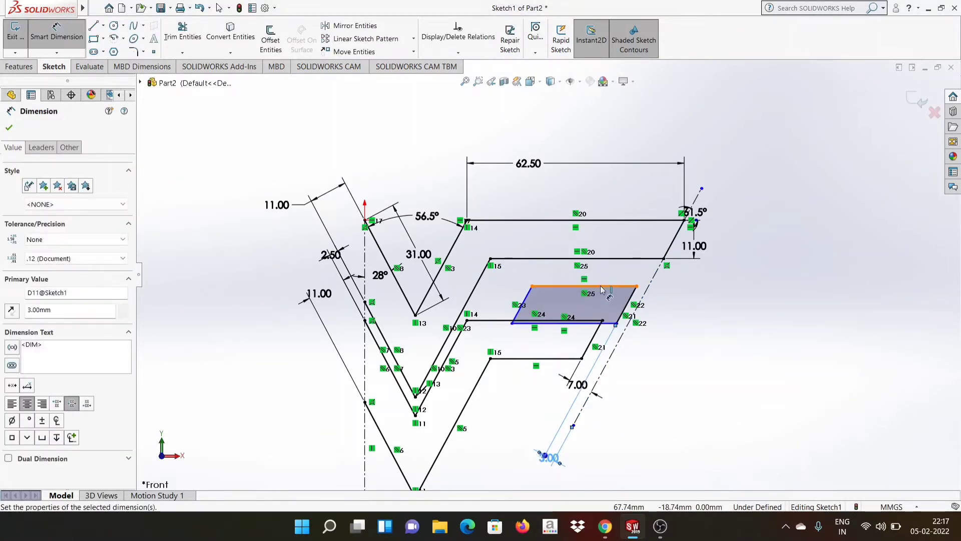
Dimension the gap between the parallelogram's upper edge and the horizontal line above it as 2.5 mm.
left_click(571, 287)
left_click(605, 258)
left_click(685, 274)
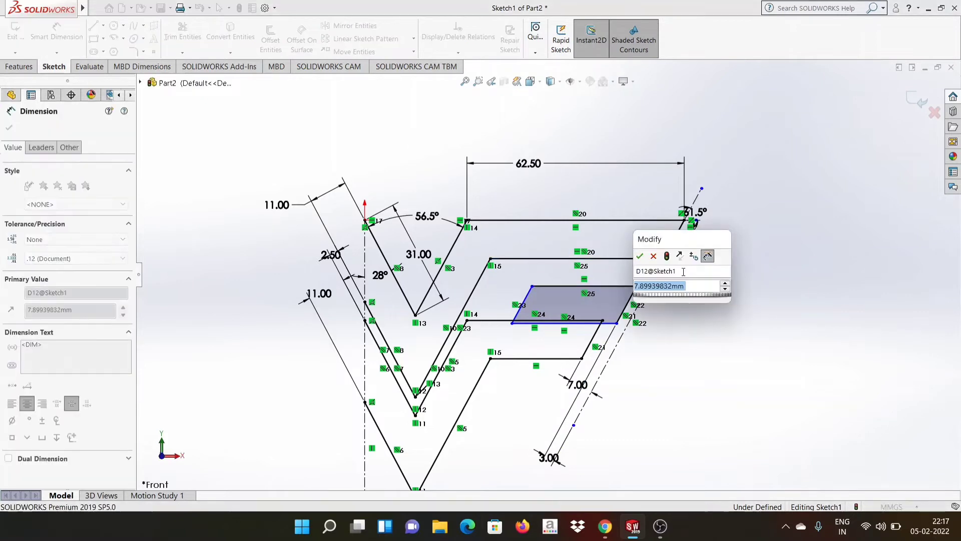
type("2.5")
key("Return")
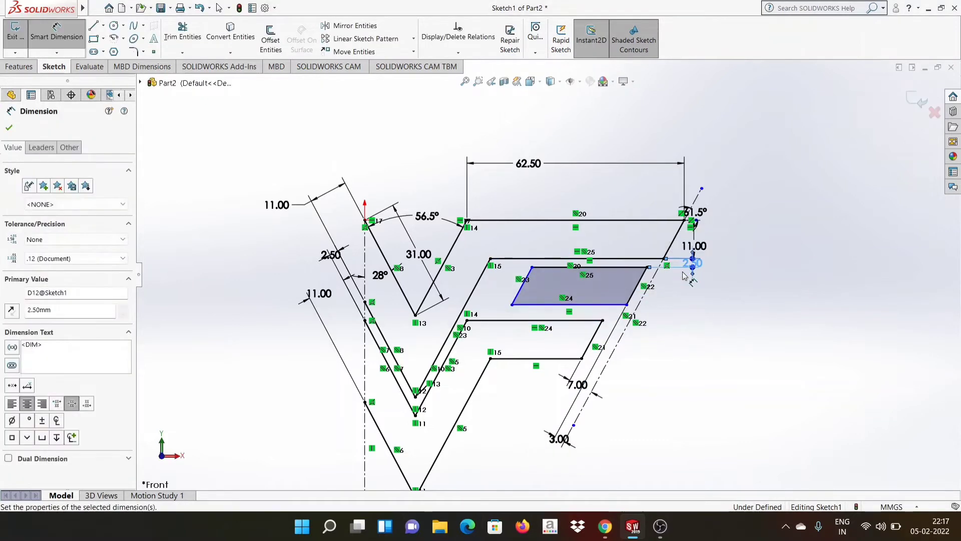
Dimension the gap between the parallelogram's left side and the second V's right leg as 2.5 mm.
left_click(530, 279)
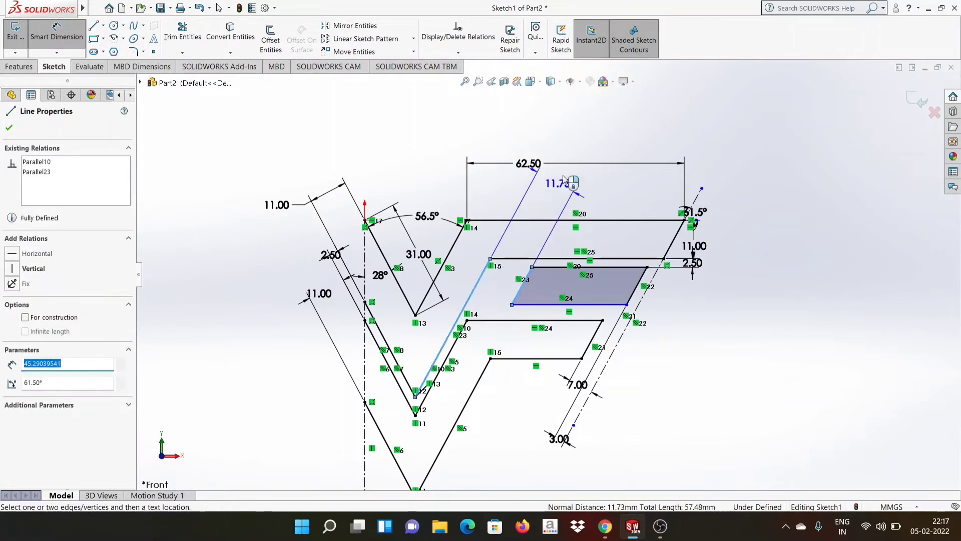
left_click(590, 117)
type("2.5")
key("Return")
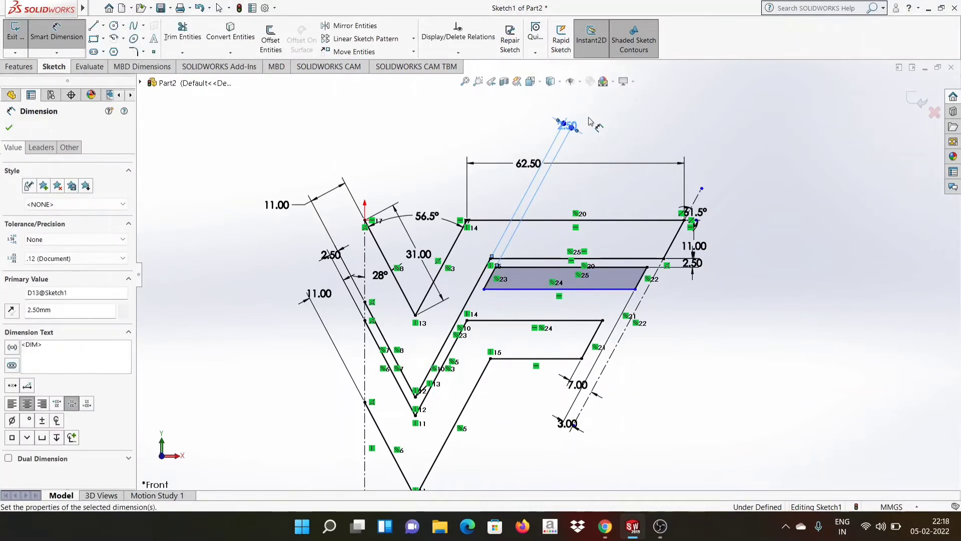
Dimension the parallelogram's vertical height as 11 mm.
left_click(641, 278)
left_click(681, 282)
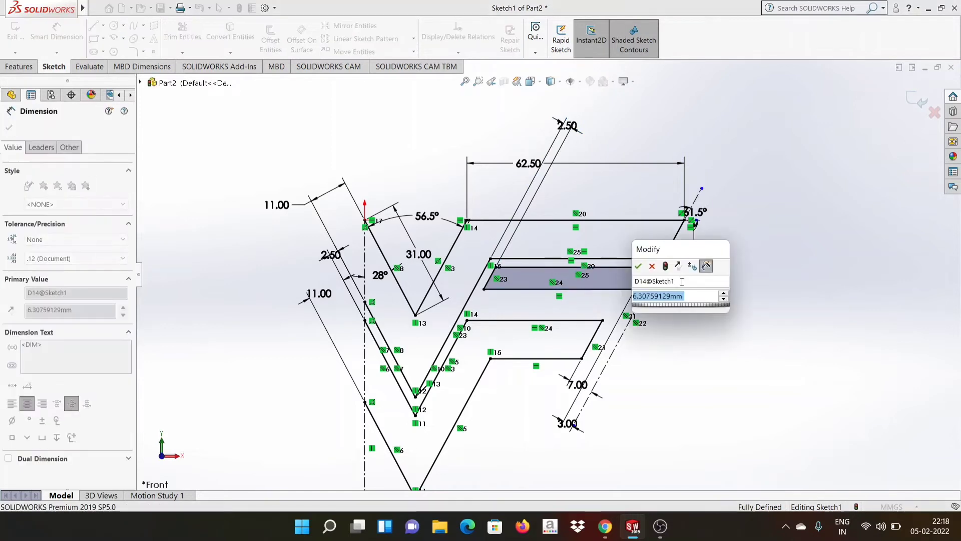
type("11")
key("Return")
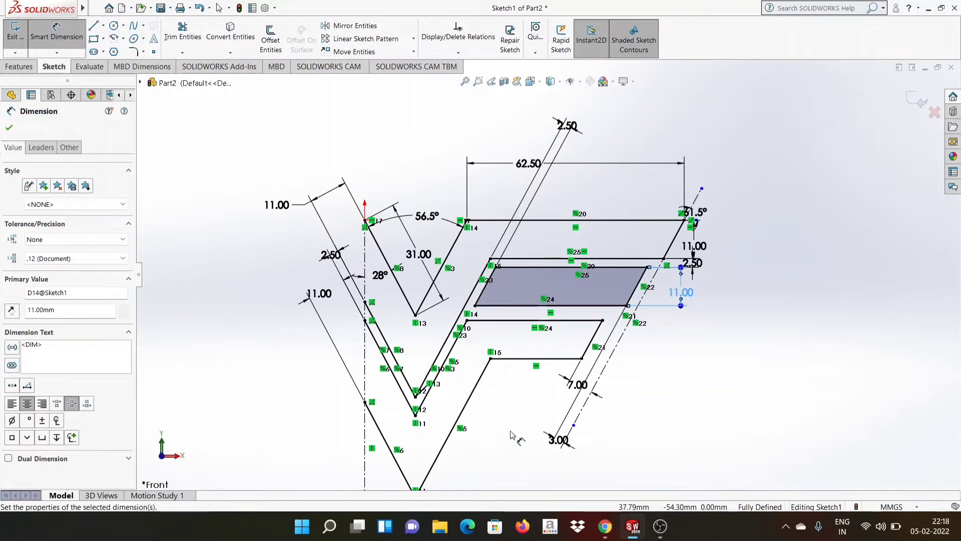
Try to dimension the gap between the right legs of the second and third V's.
key("shift+z")
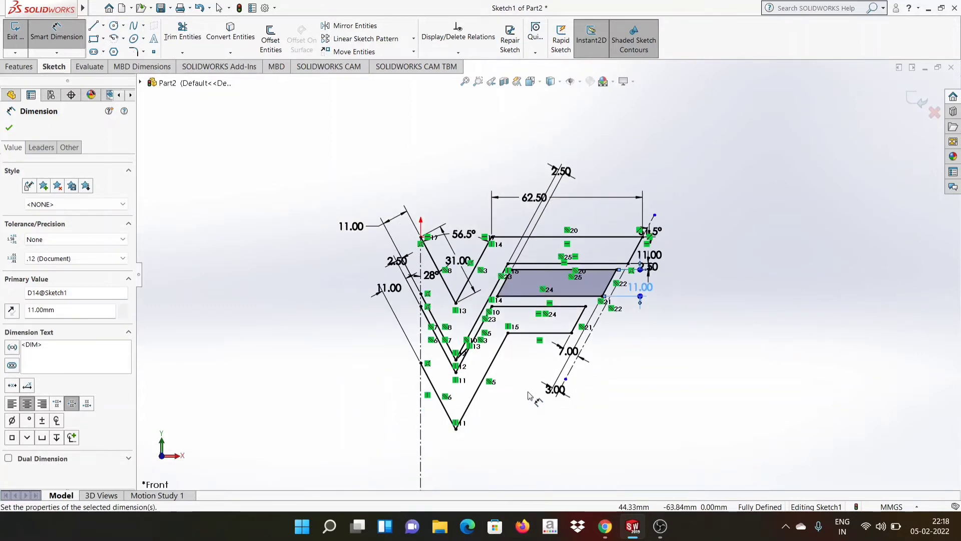
left_click(475, 329)
left_click(456, 372)
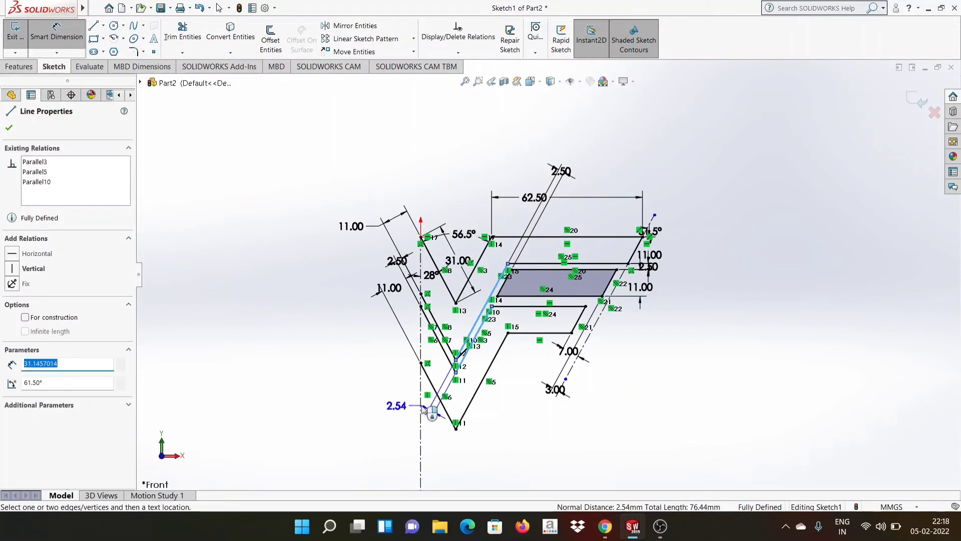
left_click(423, 408)
left_click(549, 257)
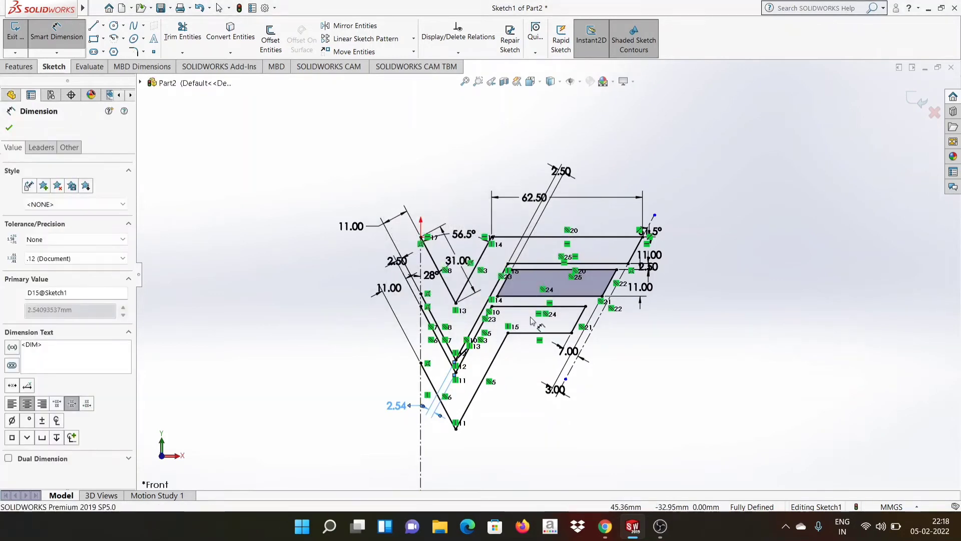
Delete the parallel relation linking the first V's right leg to the third V's right leg.
scroll(481, 351, "down", 5)
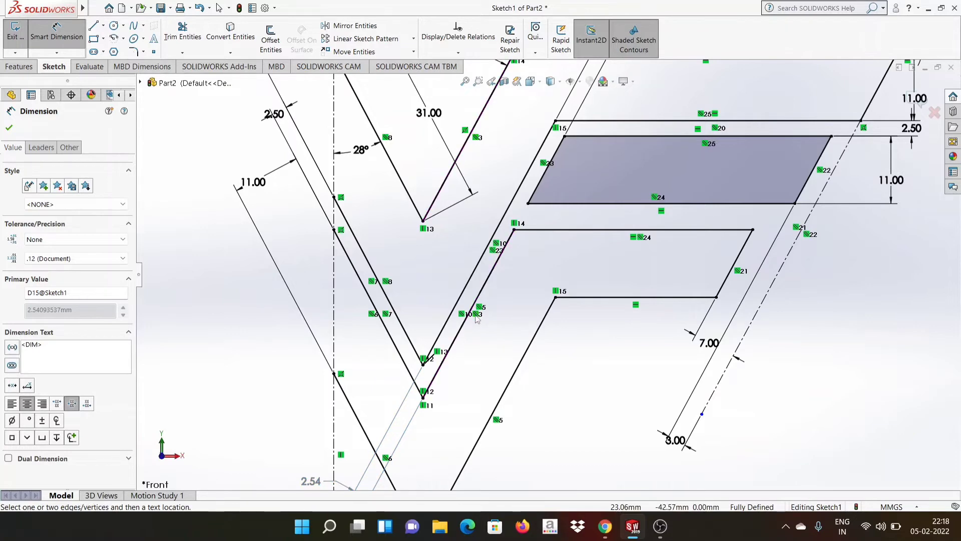
key("Escape")
right_click(476, 315)
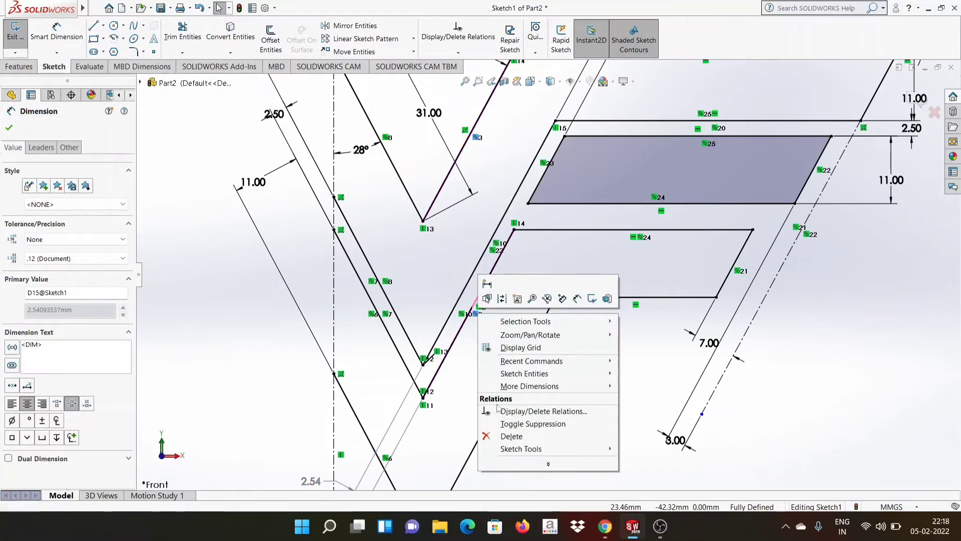
left_click(509, 436)
Dimension the gap between the right legs of the second and third V's as 2.5 mm.
left_click(71, 29)
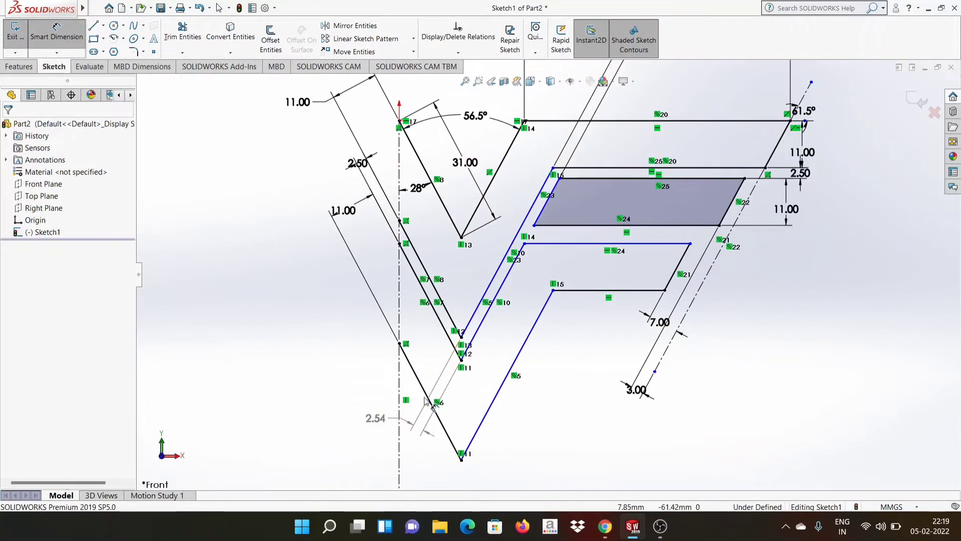
scroll(549, 277, "up", 3)
double_click(376, 417)
key("Return")
right_click(377, 417)
key("Escape")
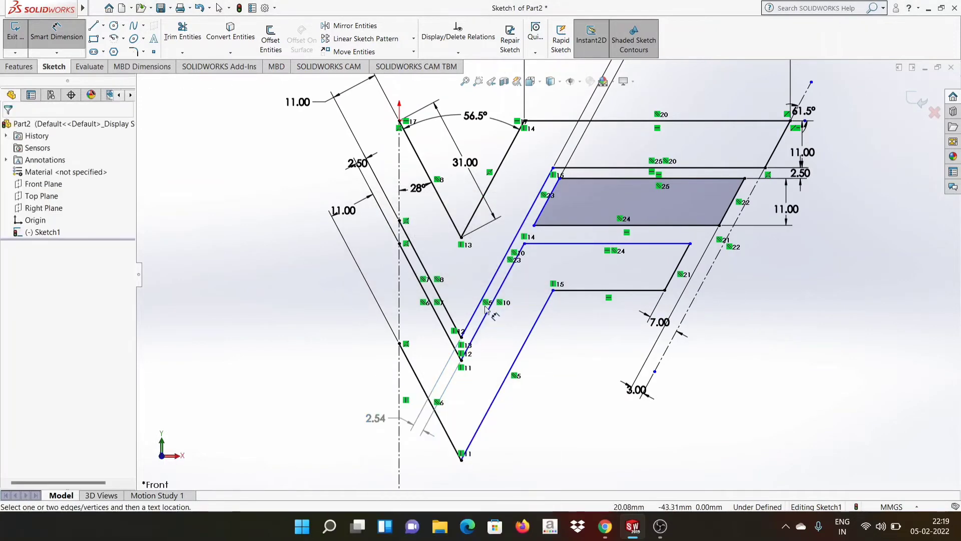
left_click(481, 310)
left_click(493, 300)
left_click(374, 393)
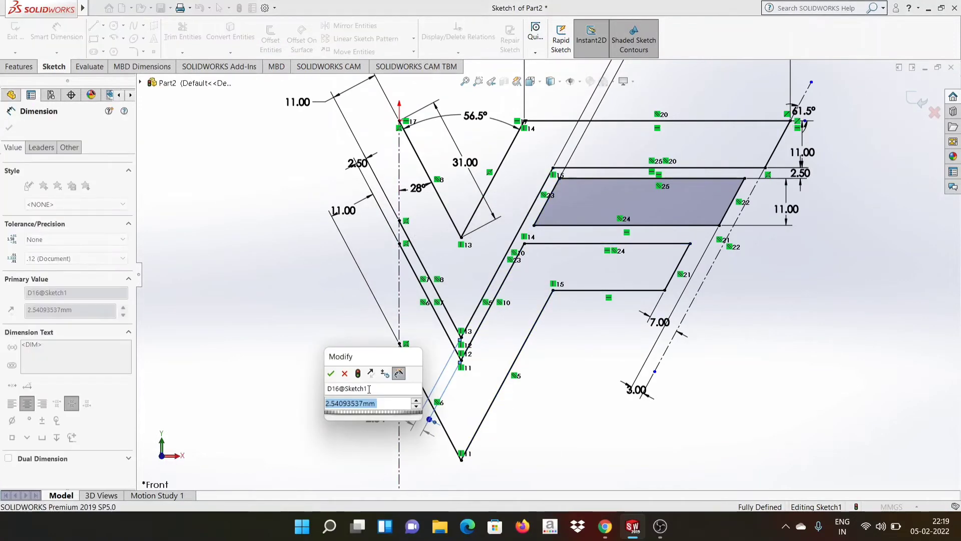
type("2.5")
key("Return")
left_click(9, 127)
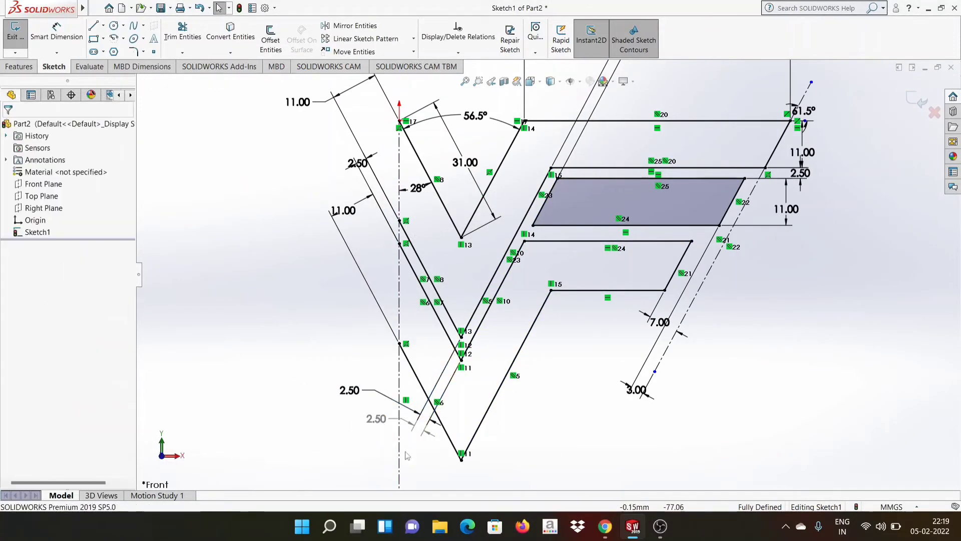
Delete the redundant driven dimension between the second and third V's right legs.
left_click(376, 418)
left_click(433, 467)
scroll(550, 274, "up", 1)
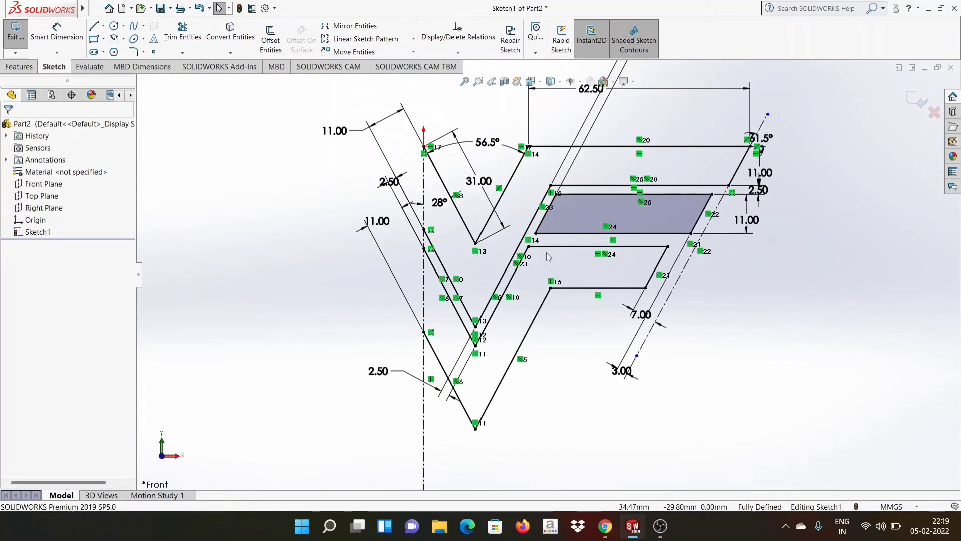
Try to dimension the vertical height of the lower horizontal arm.
scroll(550, 256, "down", 1)
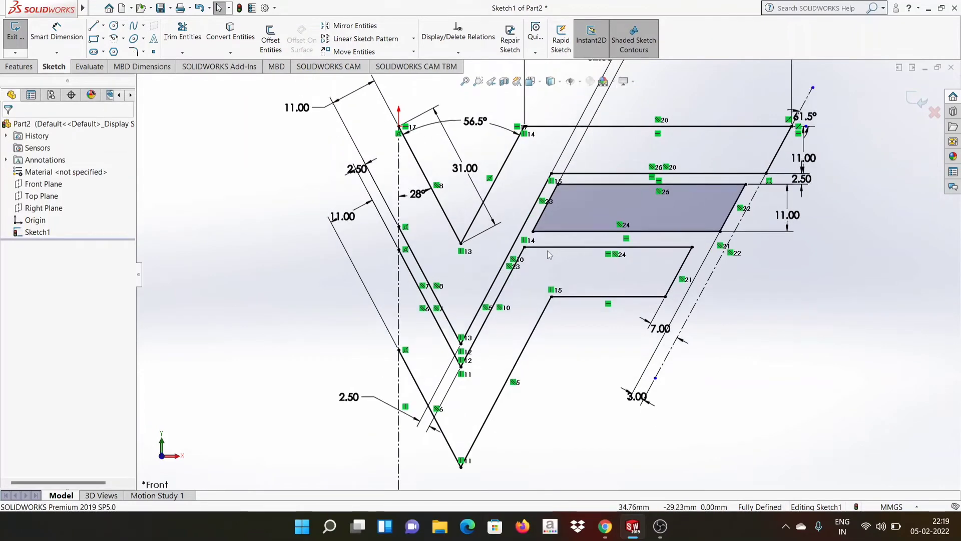
scroll(548, 251, "down", 1)
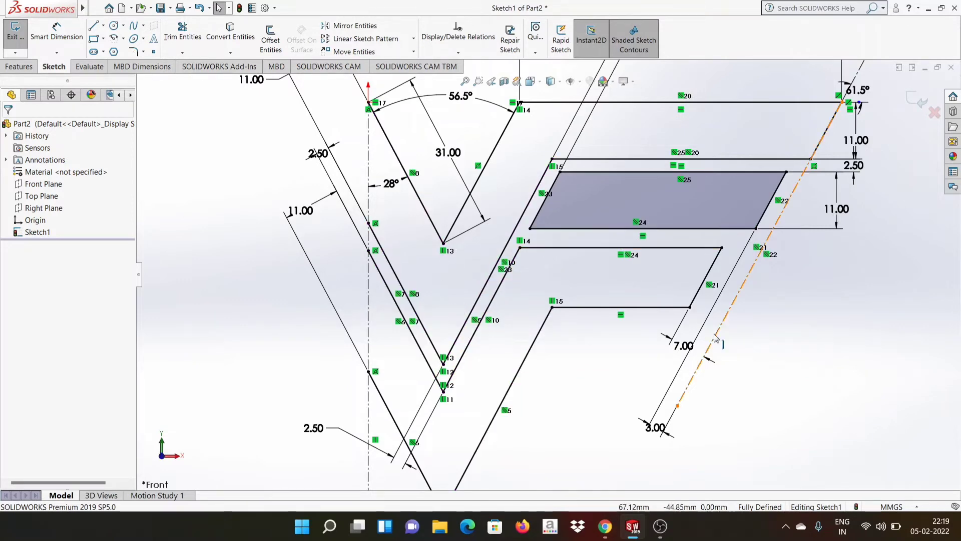
key("z")
key("z")
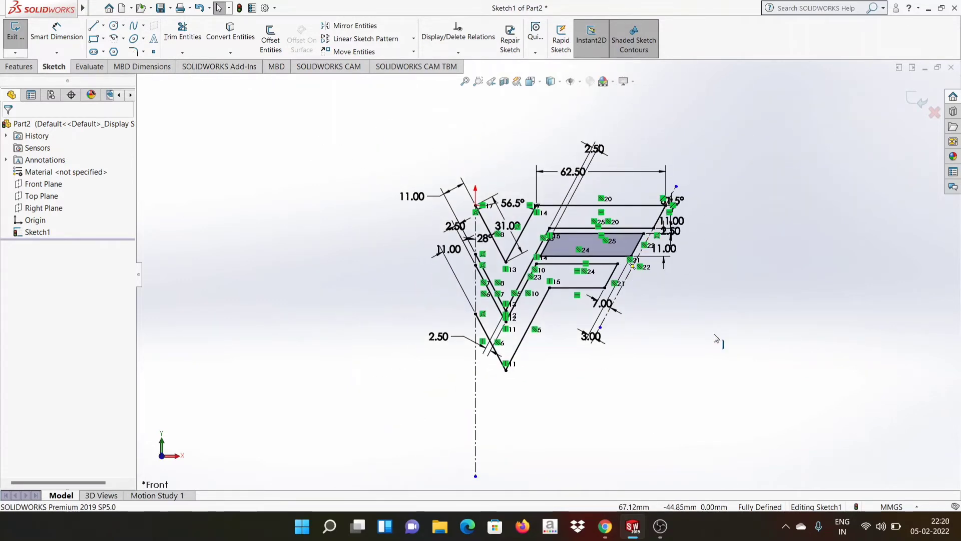
scroll(716, 339, "down", 3)
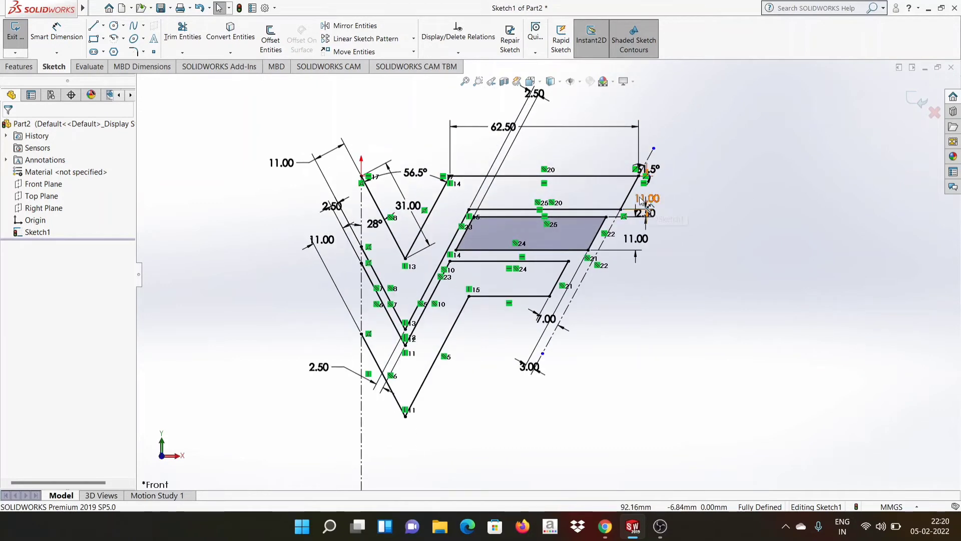
left_click(57, 31)
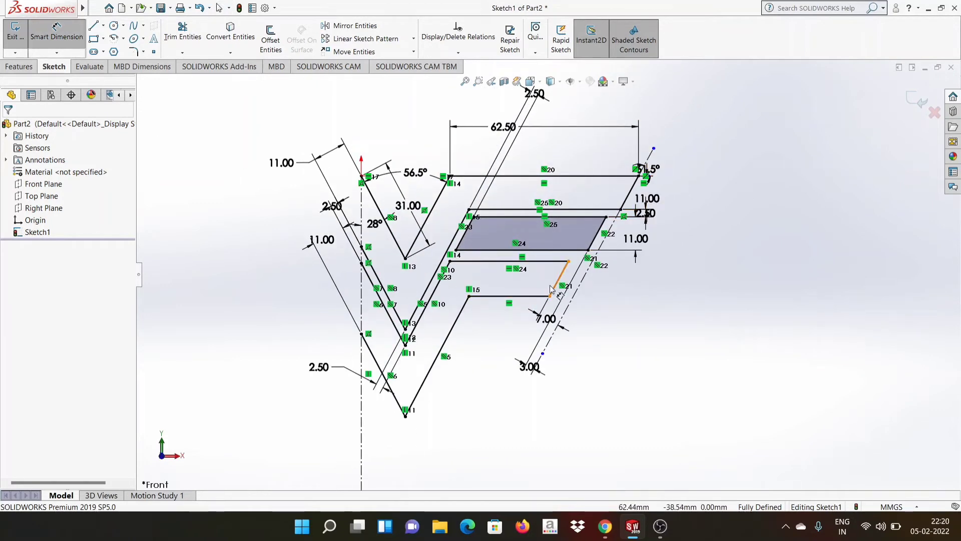
left_click(510, 261)
left_click(511, 296)
left_click(575, 280)
left_click(549, 276)
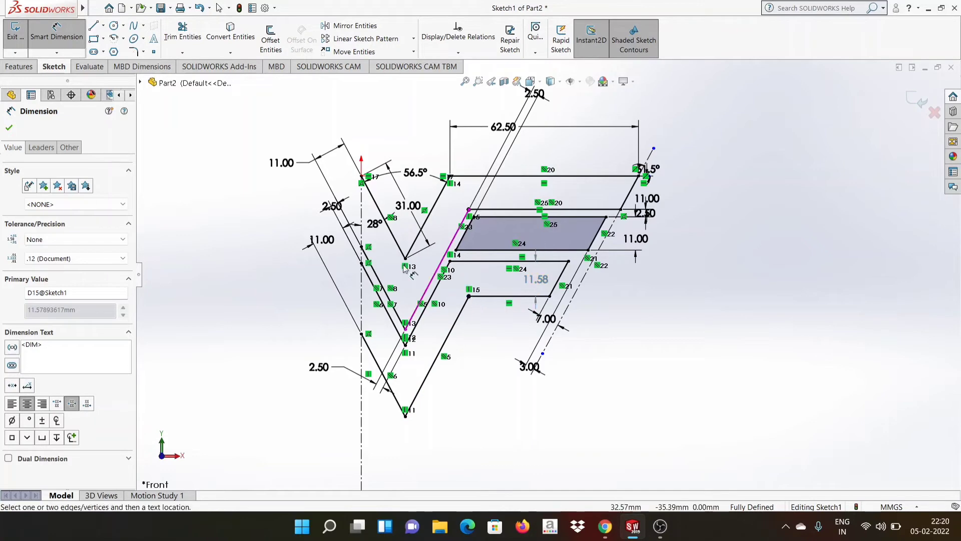
Remove the vertical relation holding the lower arm's bottom inner corner and delete the arm's driven height dimension.
key("Escape")
double_click(536, 279)
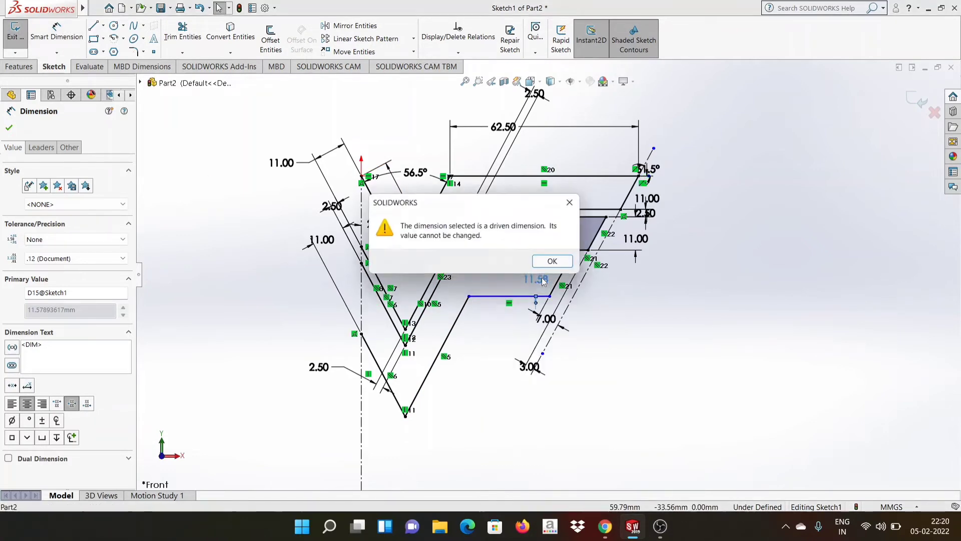
left_click(549, 259)
right_click(537, 279)
left_click(576, 413)
Dimension the lower arm's vertical height as 11 mm.
key("d")
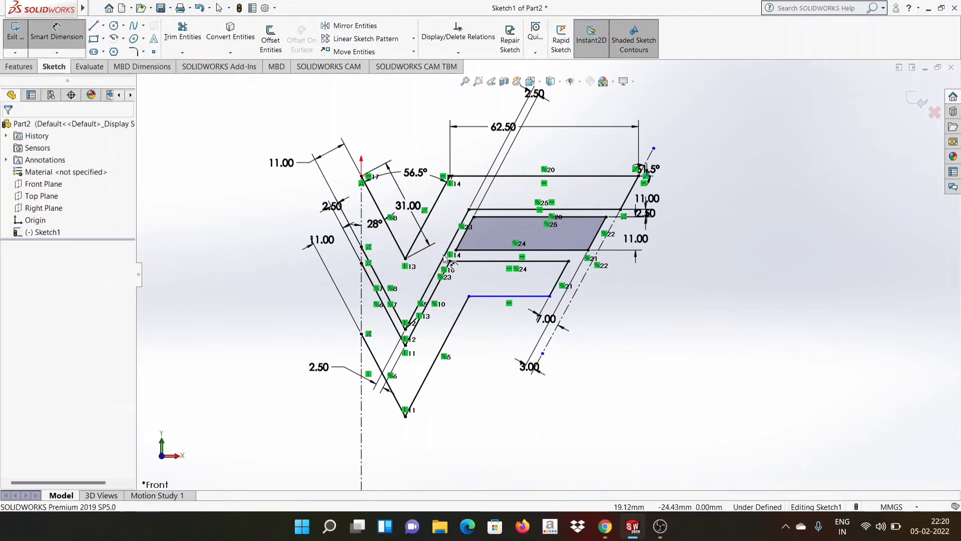
left_click(521, 261)
left_click(498, 285)
type("11")
key("Return")
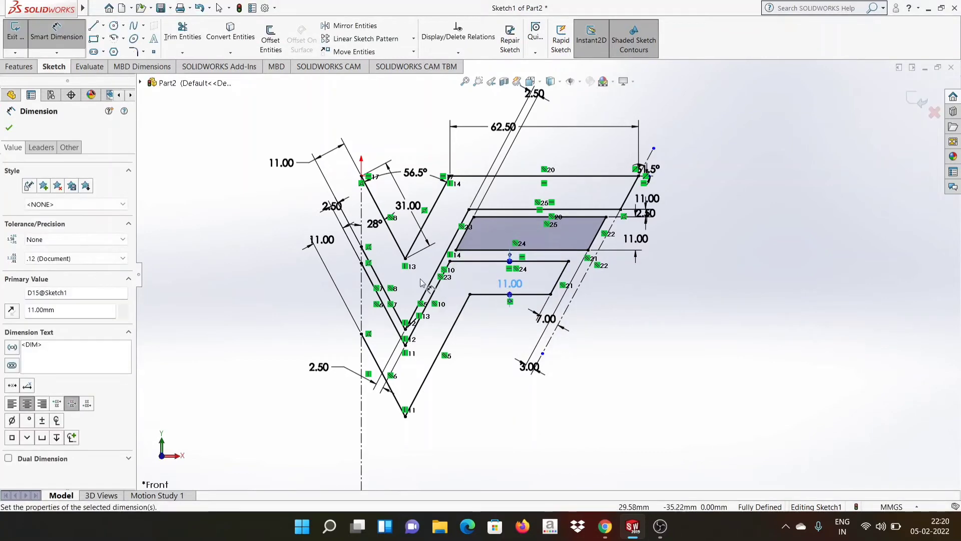
left_click(9, 129)
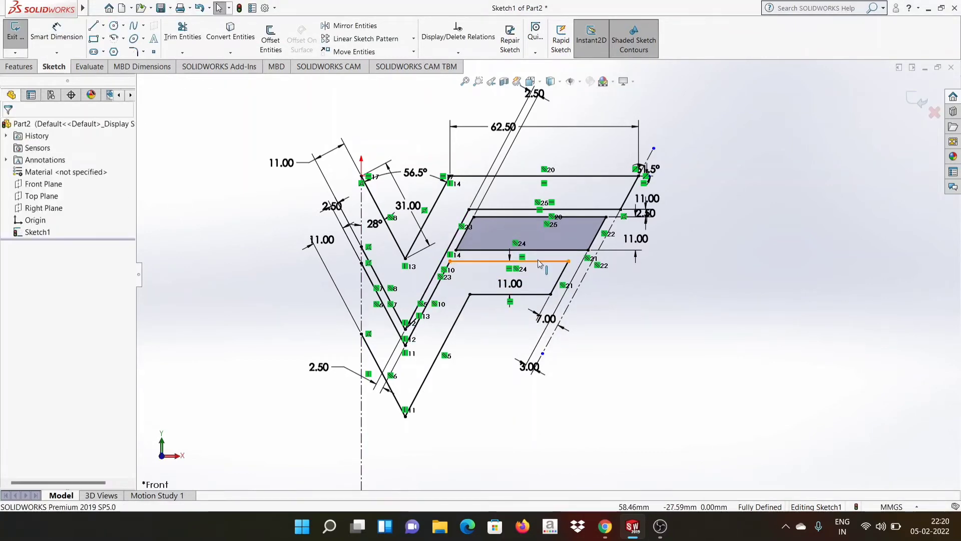
Delete the vertical relation aligning the lower arm's upper inner corner with the first V's top right corner.
scroll(540, 264, "down", 2)
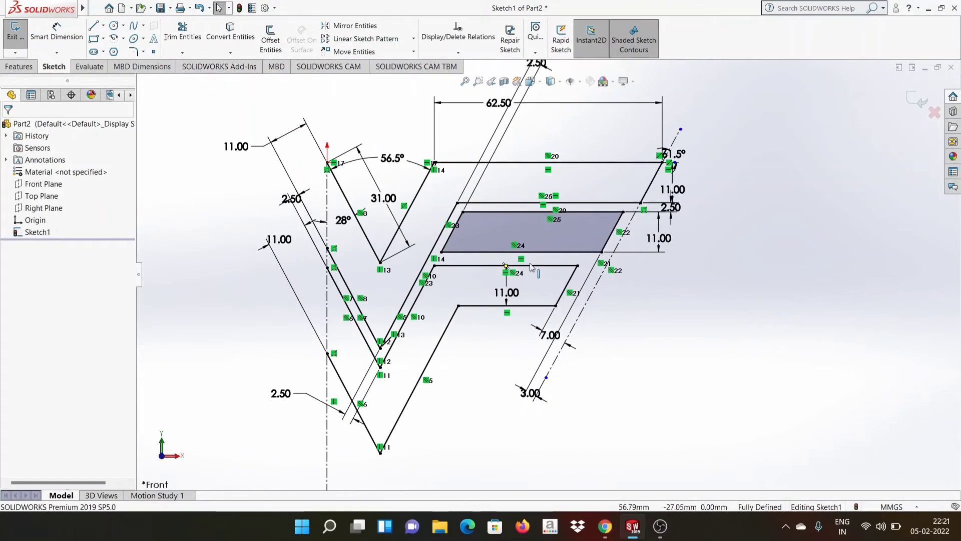
right_click(434, 262)
left_click(468, 381)
Dimension the gap between the parallelogram's lower edge and the lower arm's top line as 2.5 mm.
key("d")
left_click(561, 265)
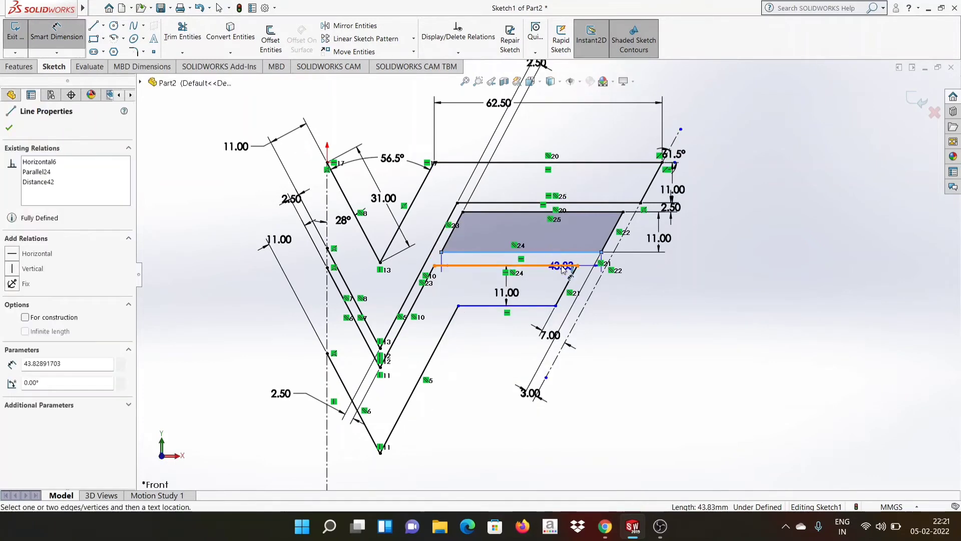
left_click(590, 252)
left_click(635, 256)
type("2.5")
key("Return")
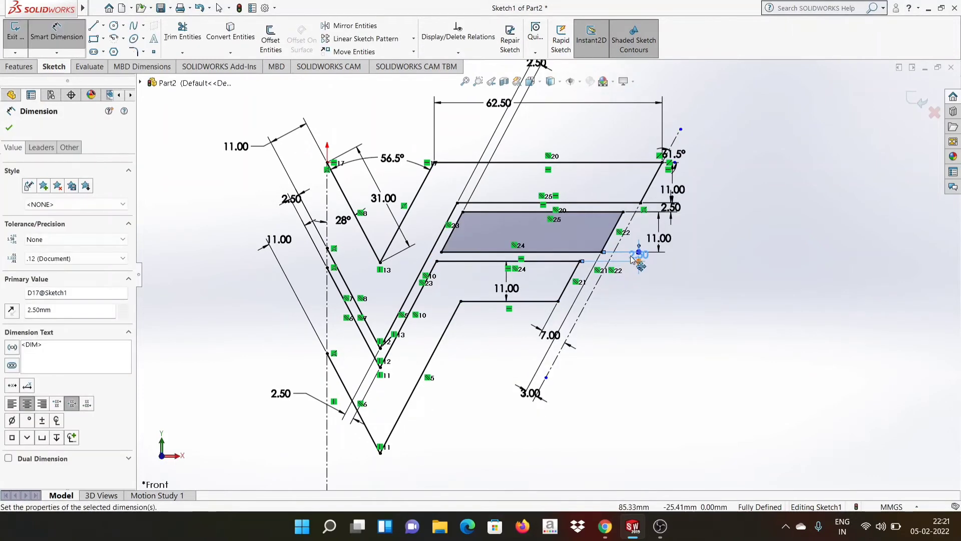
left_click(9, 128)
Mirror all the profile's sketch entities about the vertical centerline, keeping the originals.
scroll(347, 183, "up", 3)
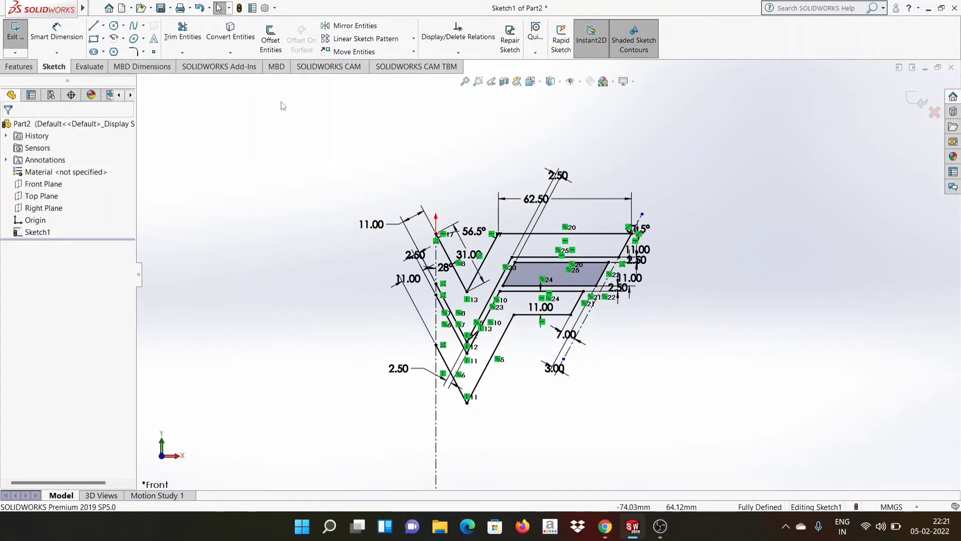
left_click(354, 25)
mouse_move(404, 177)
left_mouse_down()
mouse_move(431, 224)
mouse_move(663, 441)
left_mouse_up()
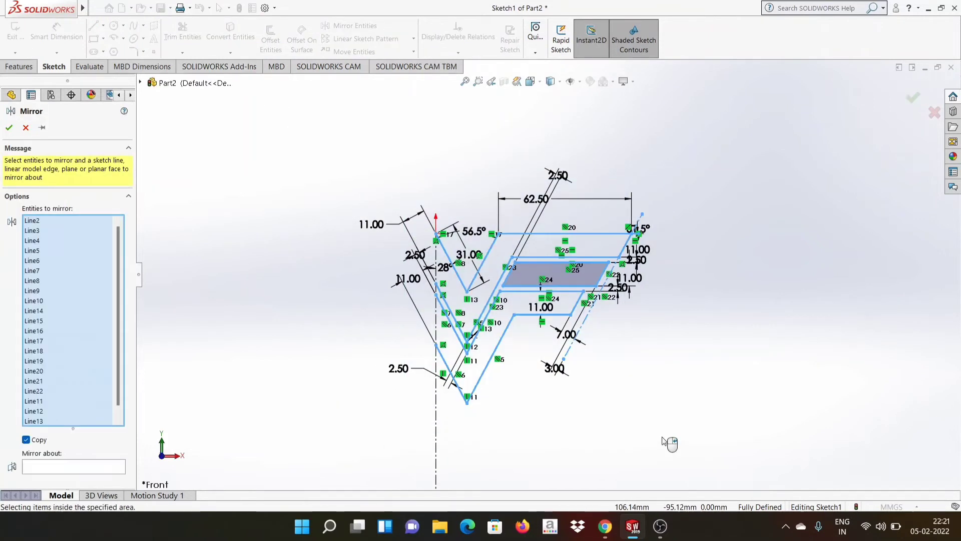
left_click(47, 474)
left_click(436, 449)
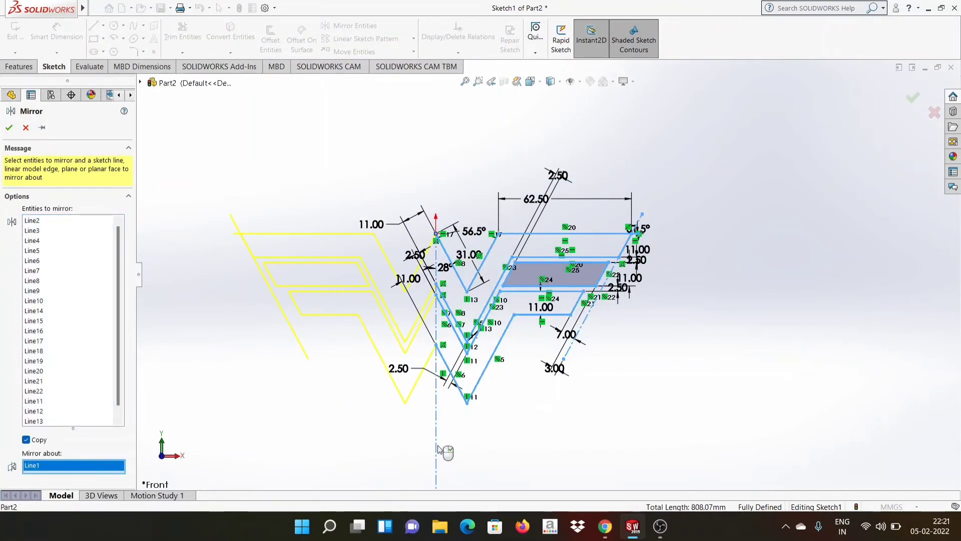
left_click(9, 128)
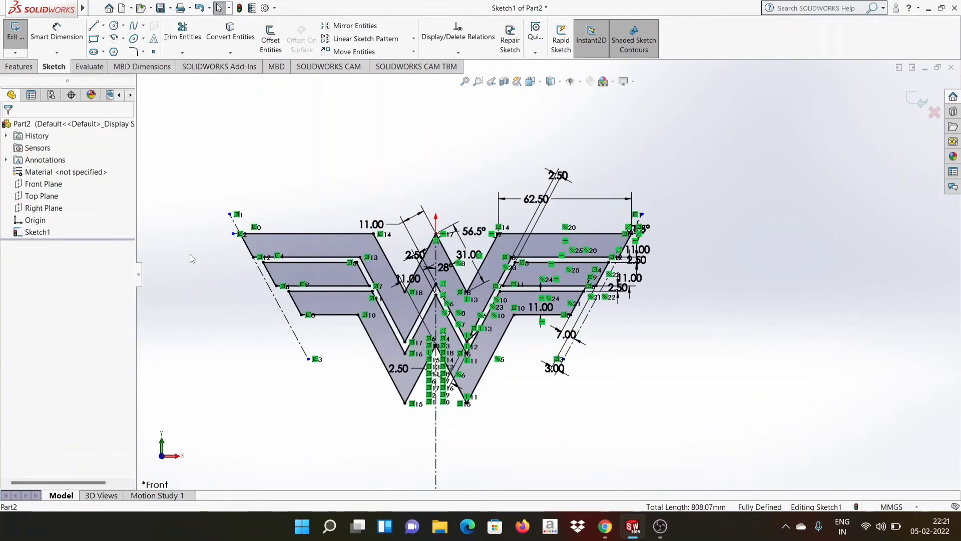
Extrude the mirrored emblem sketch as a blind boss 5 mm deep.
scroll(195, 255, "down", 3)
scroll(599, 345, "up", 5)
scroll(599, 344, "down", 2)
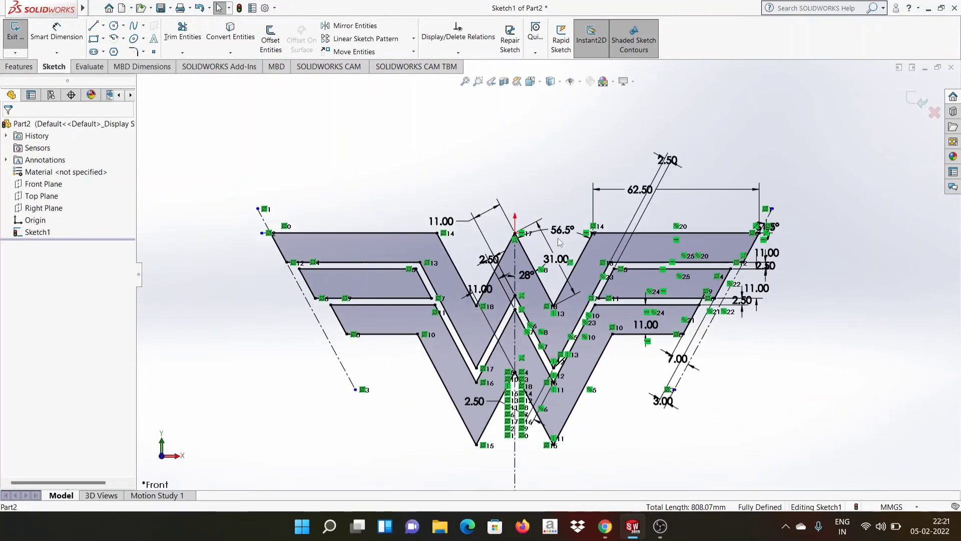
left_click(20, 67)
left_click(20, 37)
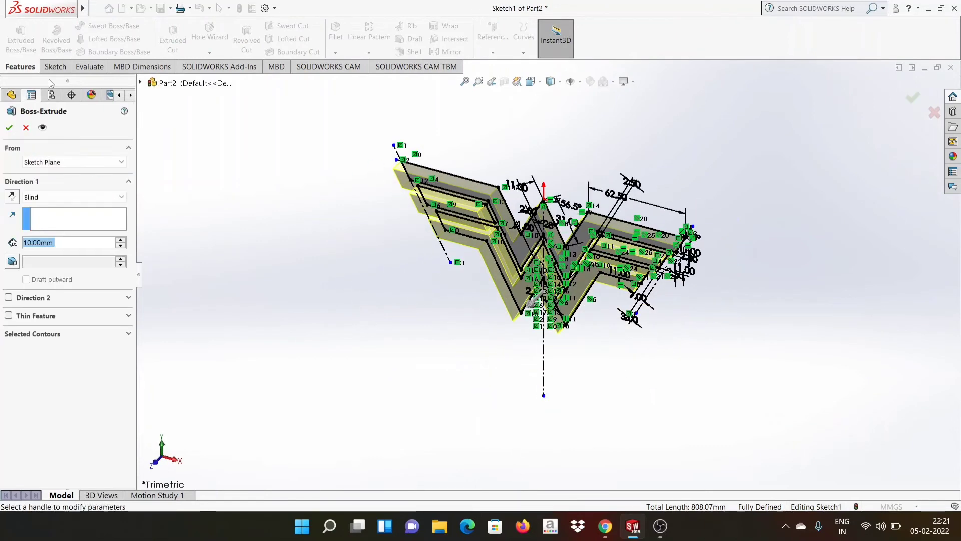
type("5")
key("Return")
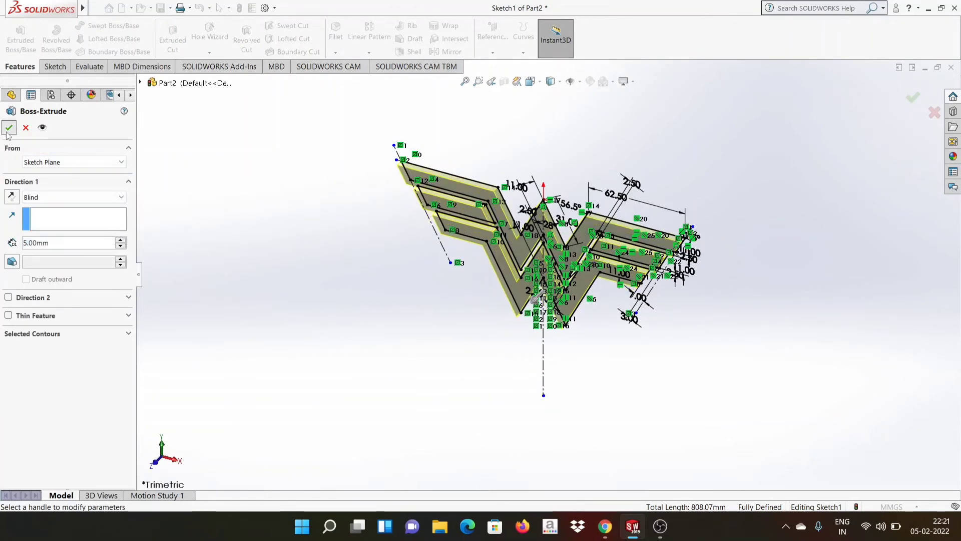
left_click(9, 128)
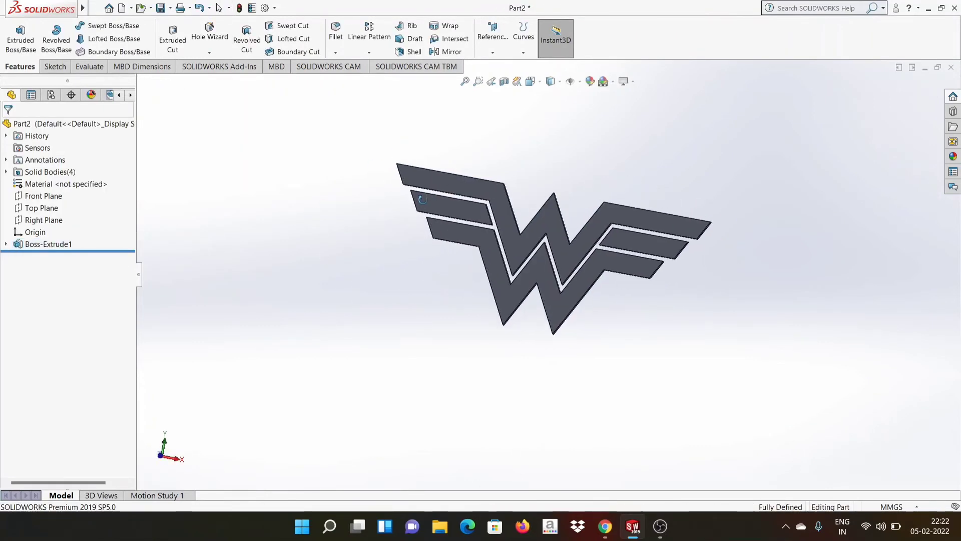
Fillet the two upper inner shoulder edges of the top W body with a 10 mm radius.
scroll(733, 328, "down", 3)
middle_click_drag(733, 328, 604, 333)
left_click(336, 36)
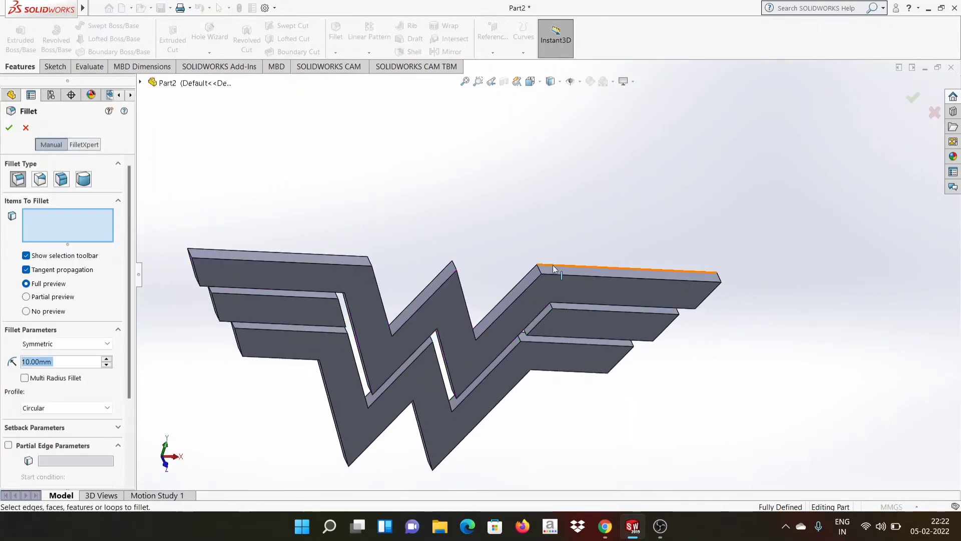
left_click(540, 270)
middle_click_drag(539, 270, 351, 288)
left_click(330, 289)
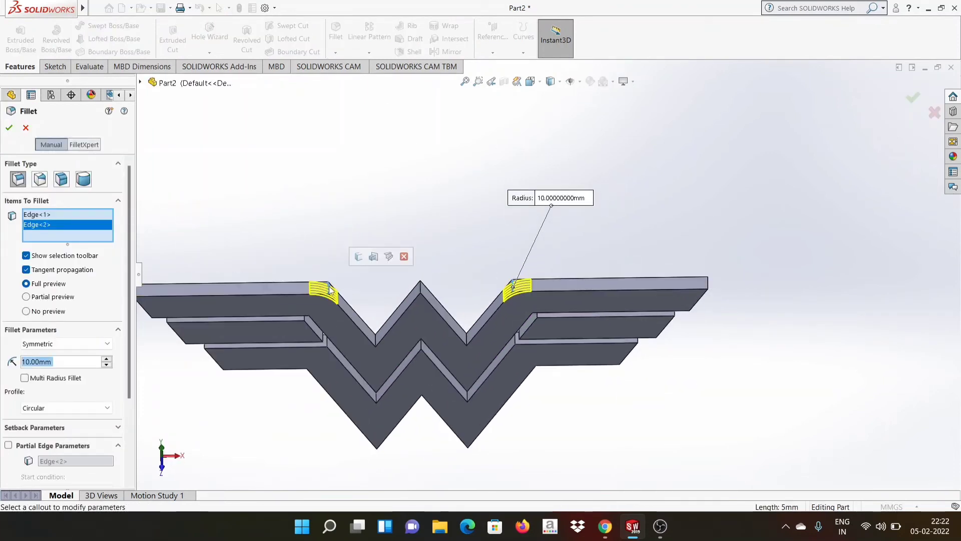
middle_click_drag(264, 380, 293, 293)
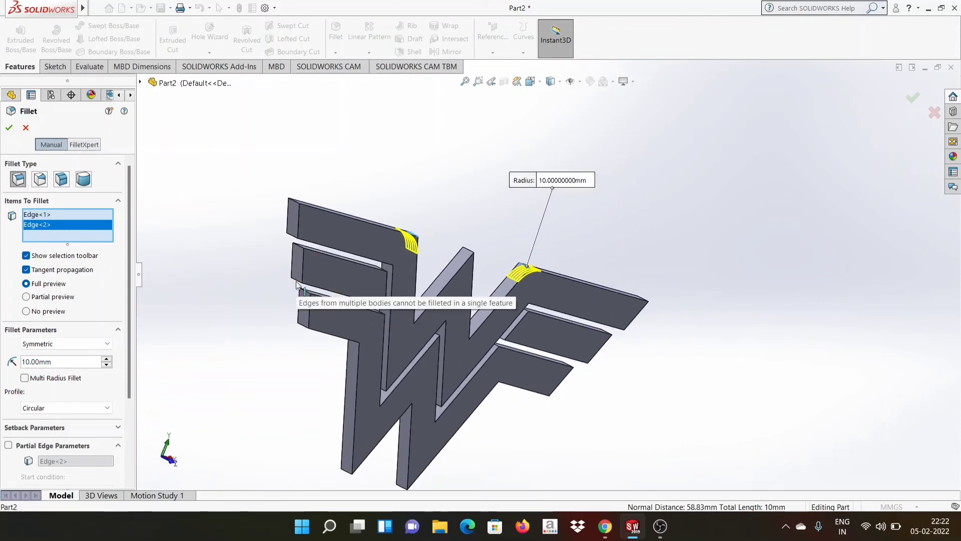
middle_click_drag(420, 326, 103, 276)
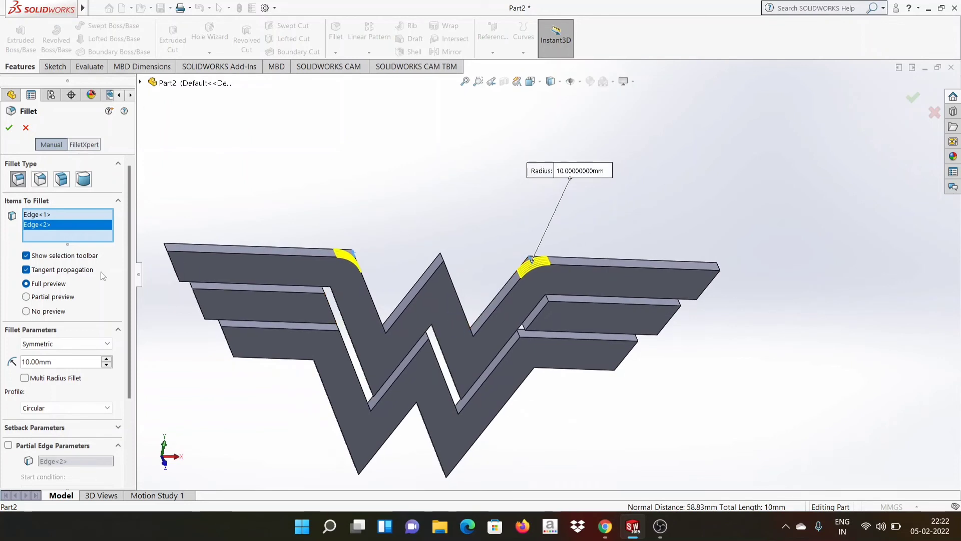
left_click(9, 127)
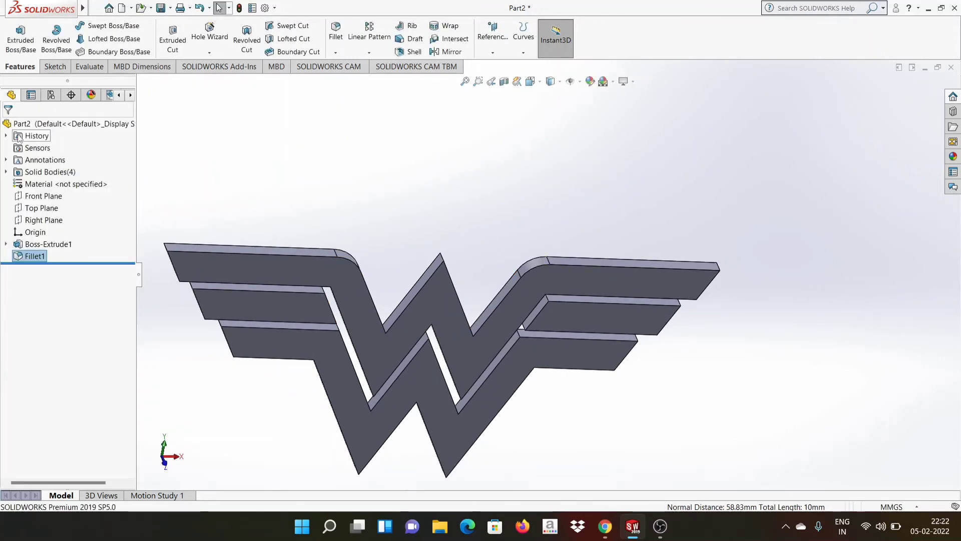
Fillet the lower outer tip edges of both top wing arms with an 8 mm radius.
middle_click_drag(381, 280, 261, 293)
left_click(340, 206)
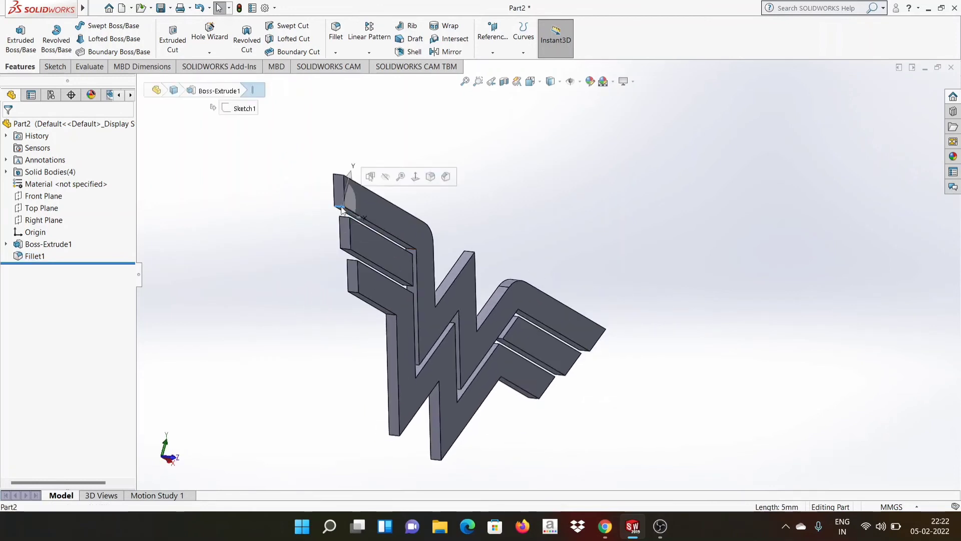
left_click(332, 43)
scroll(512, 300, "up", 3)
left_click(583, 303)
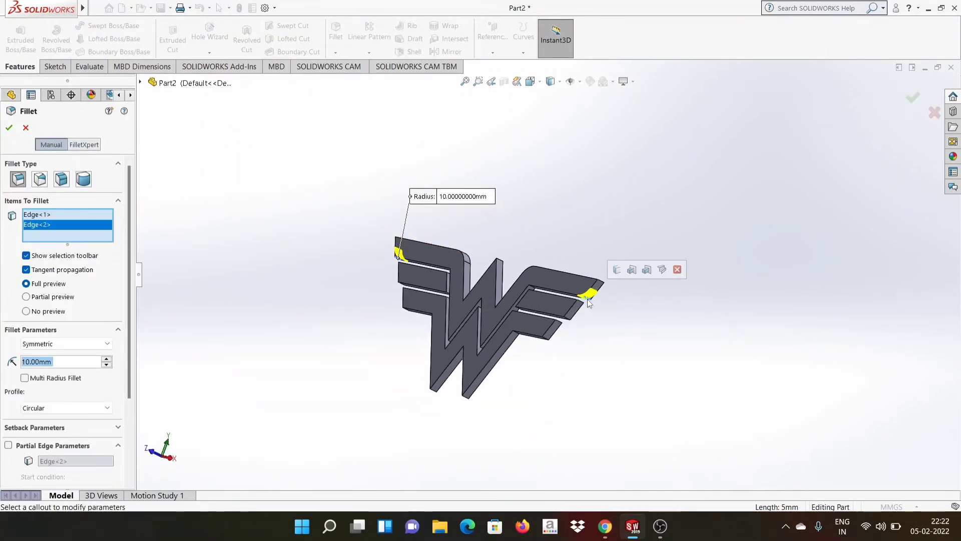
scroll(542, 303, "down", 2)
type("8")
key("Return")
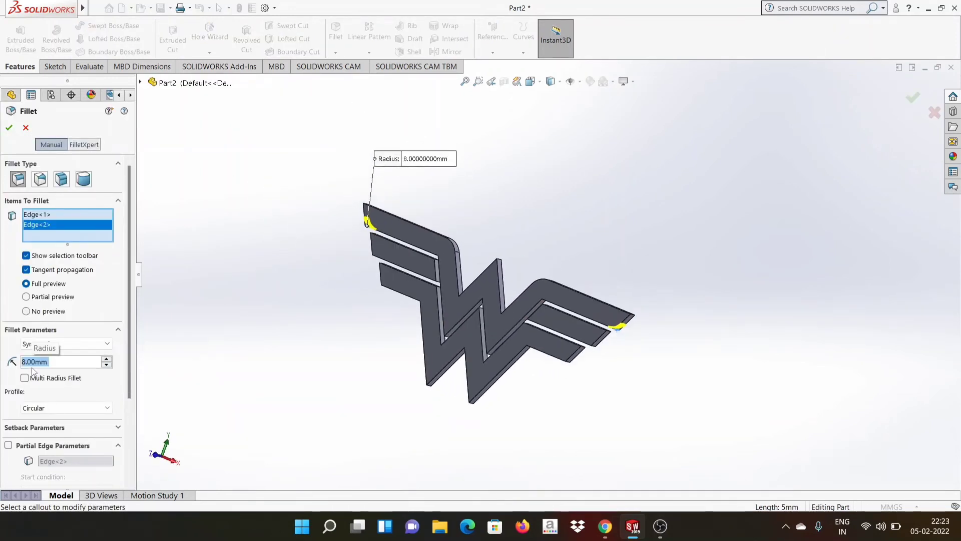
left_click(8, 128)
Fillet the lower outer edge of each middle parallelogram with a 10 mm radius, using a separate fillet for each body.
left_click(335, 35)
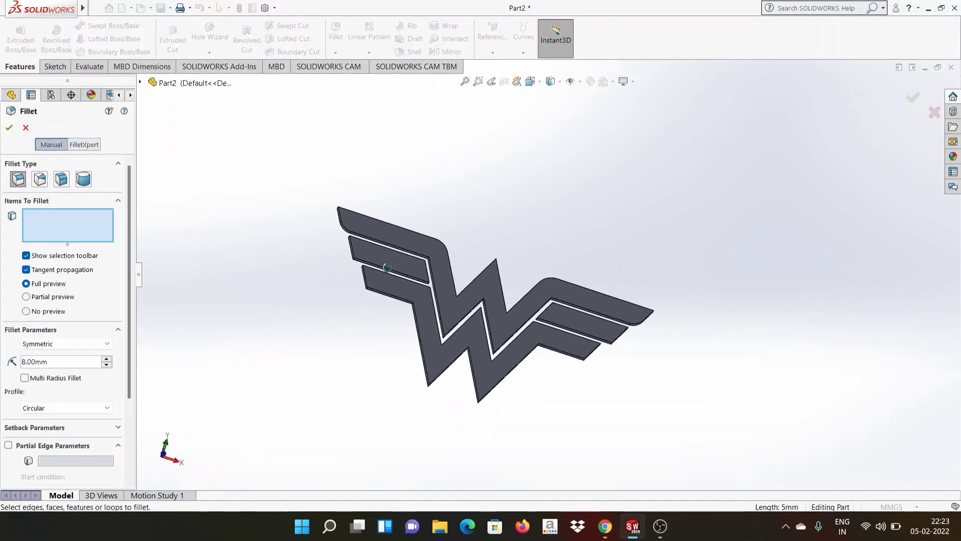
scroll(384, 263, "down", 3)
left_click(384, 262)
middle_click_drag(385, 262, 307, 300)
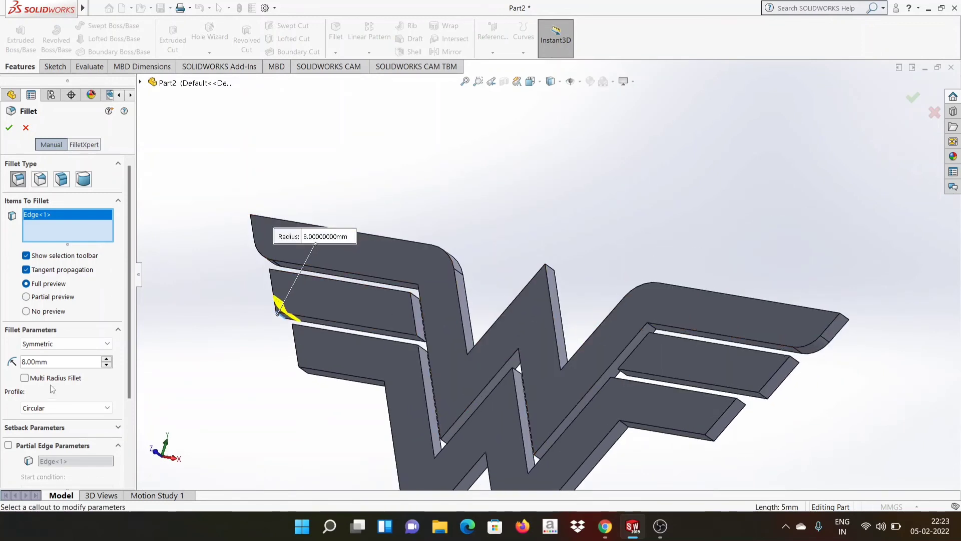
type("10")
key("Return")
left_click(9, 127)
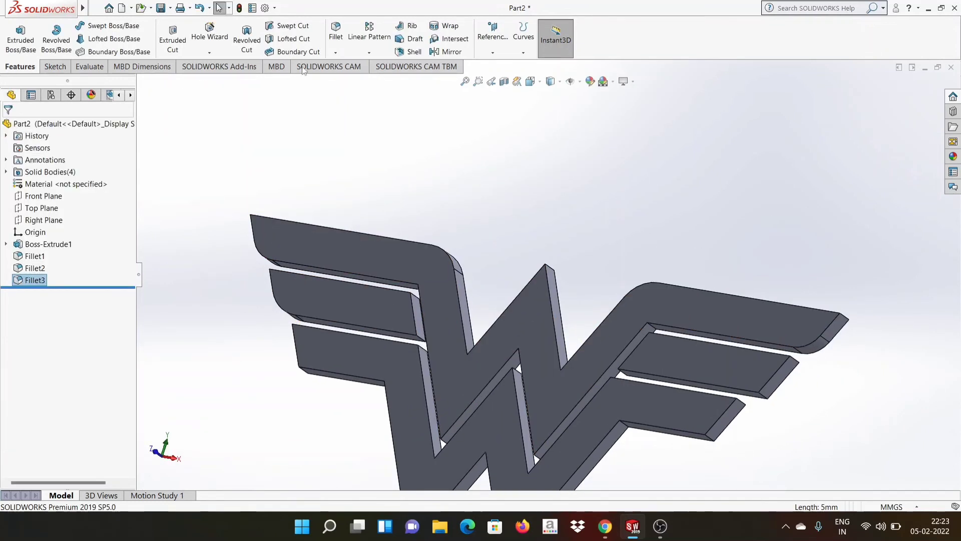
left_click(336, 31)
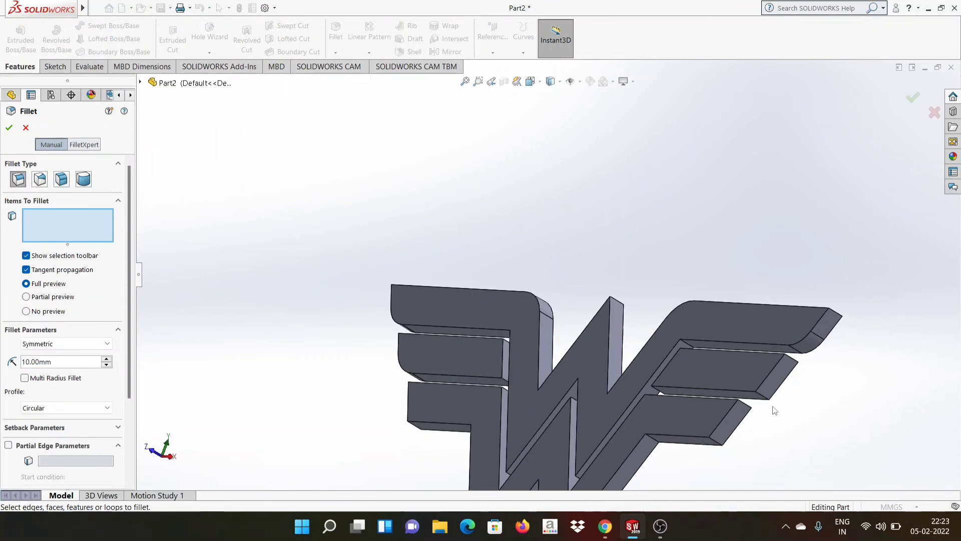
left_click(9, 128)
Fillet the lower outer tip edges of both bottom wing arms with a 10 mm radius.
key("Return")
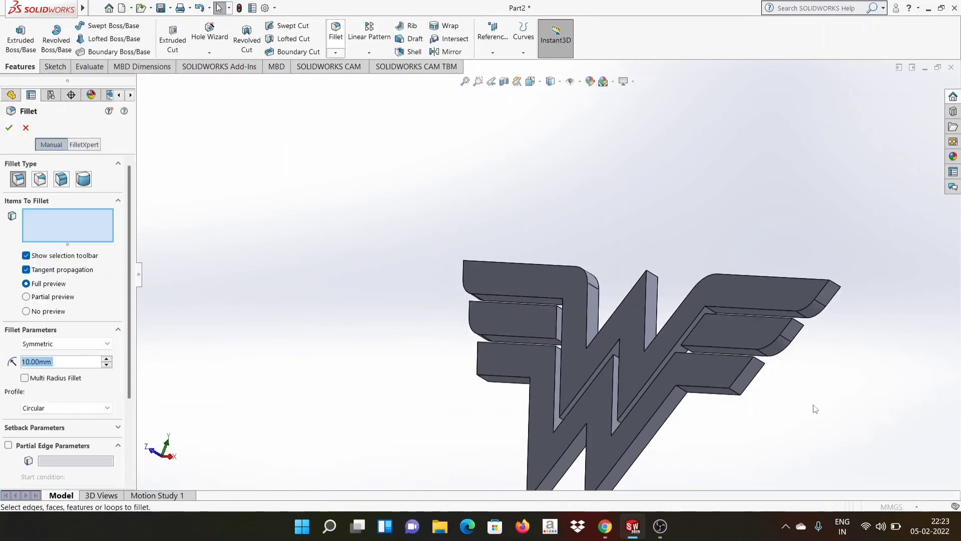
left_click(739, 395)
left_click(408, 351)
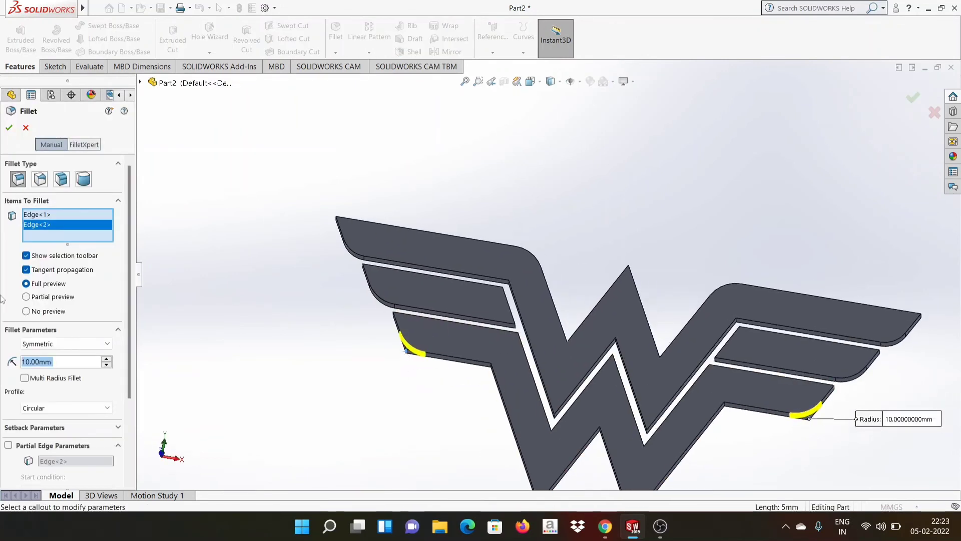
key("Return")
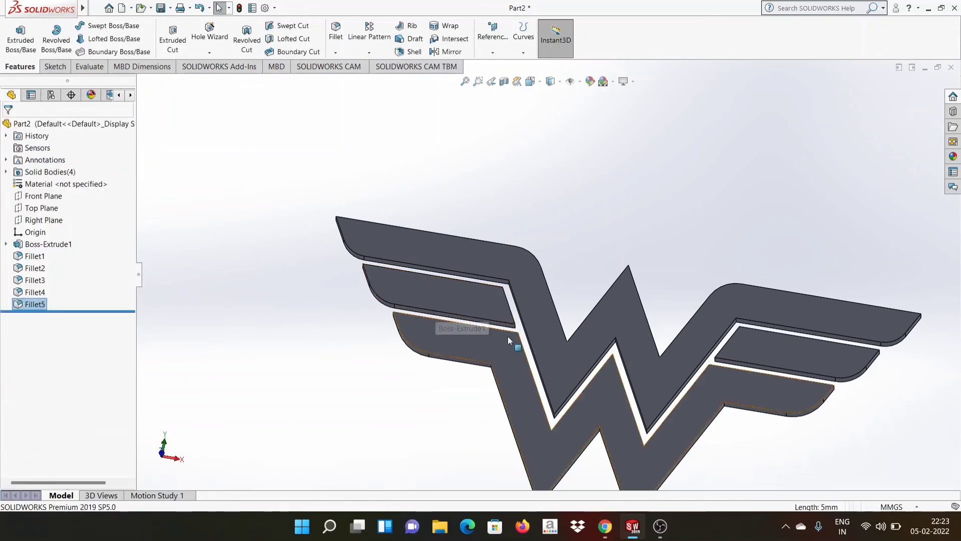
Apply black from the standard color swatches as the appearance of the whole part, and dismiss the appearance library.
scroll(567, 313, "up", 3)
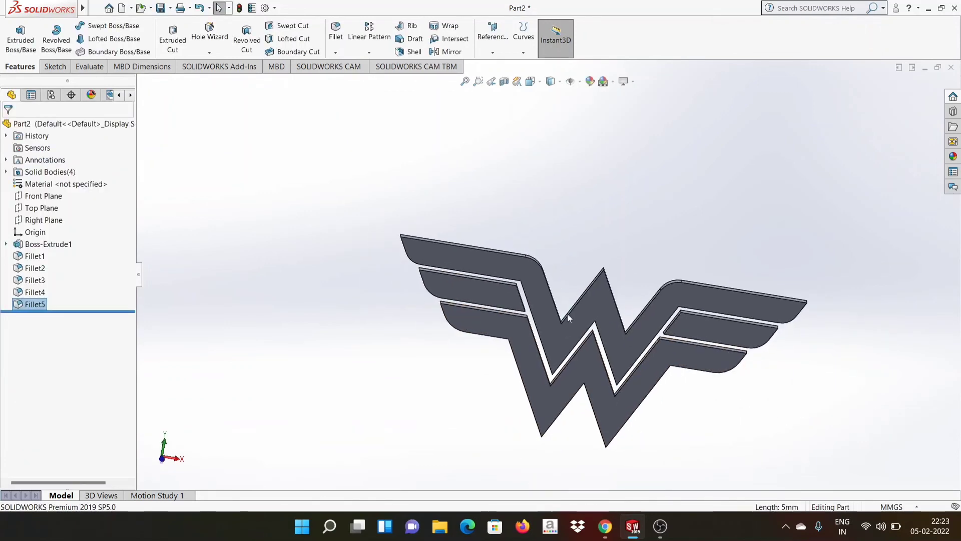
scroll(672, 241, "up", 2)
left_click(44, 196)
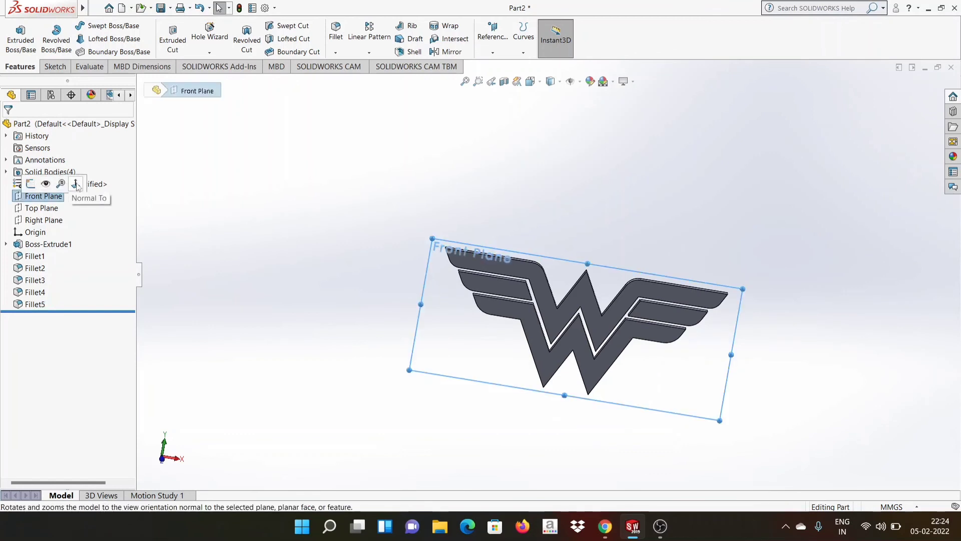
left_click(76, 184)
left_click(90, 95)
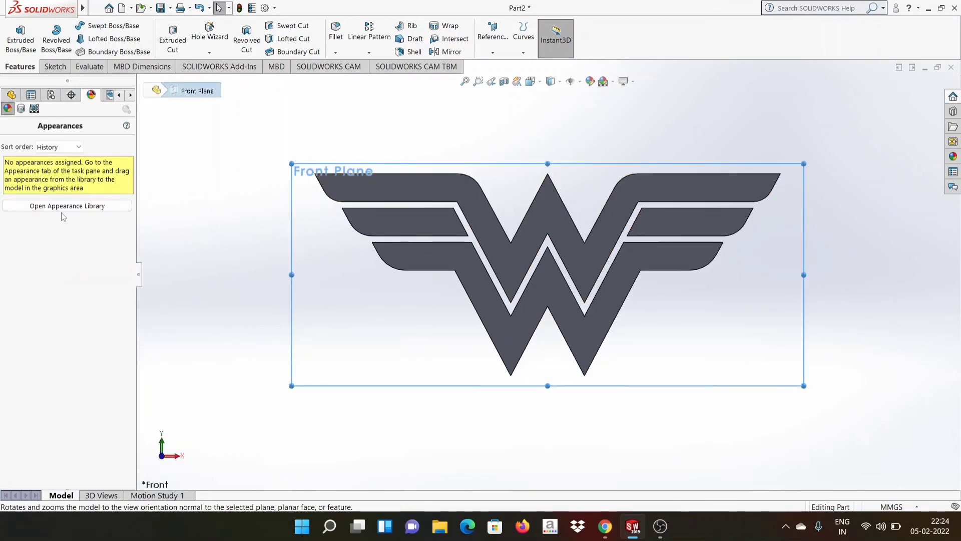
left_click(11, 95)
right_click(43, 124)
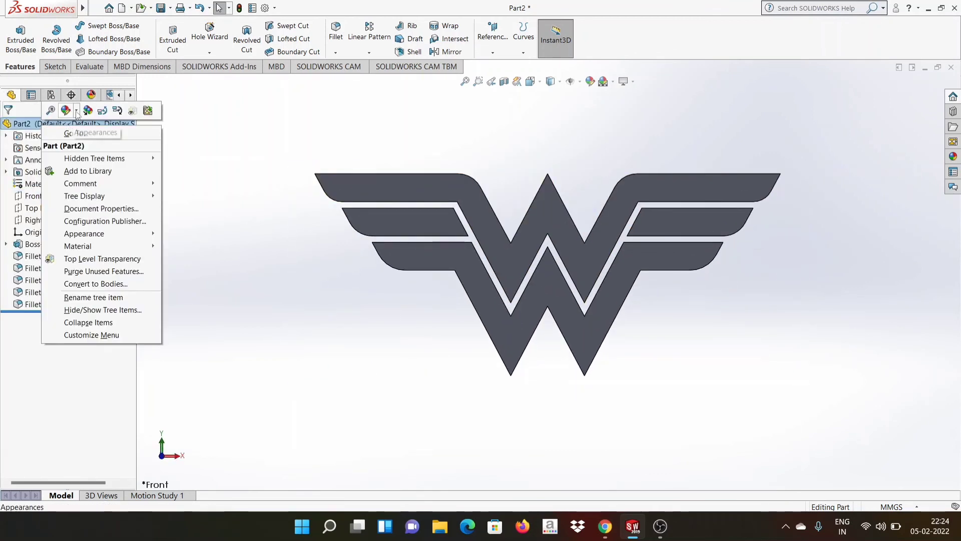
key("Escape")
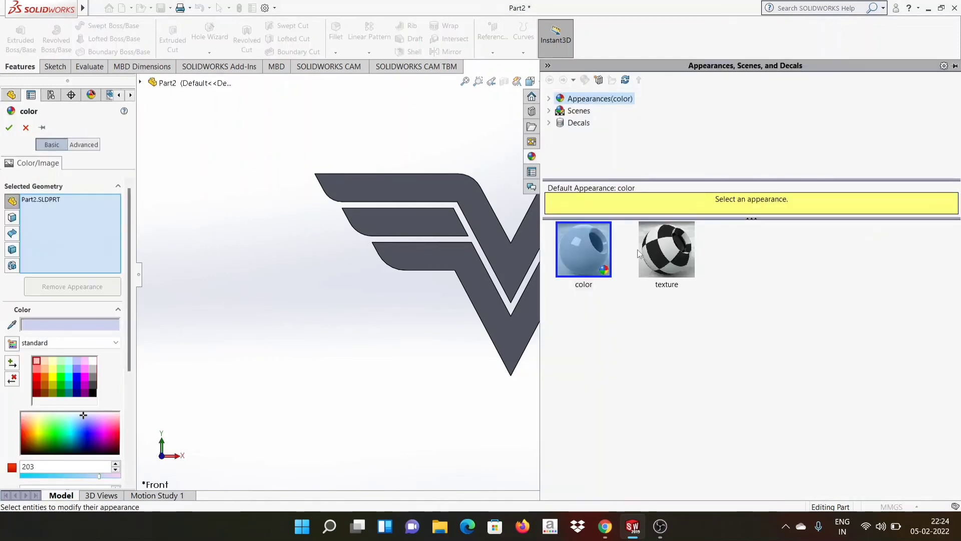
left_click(92, 393)
left_click(9, 127)
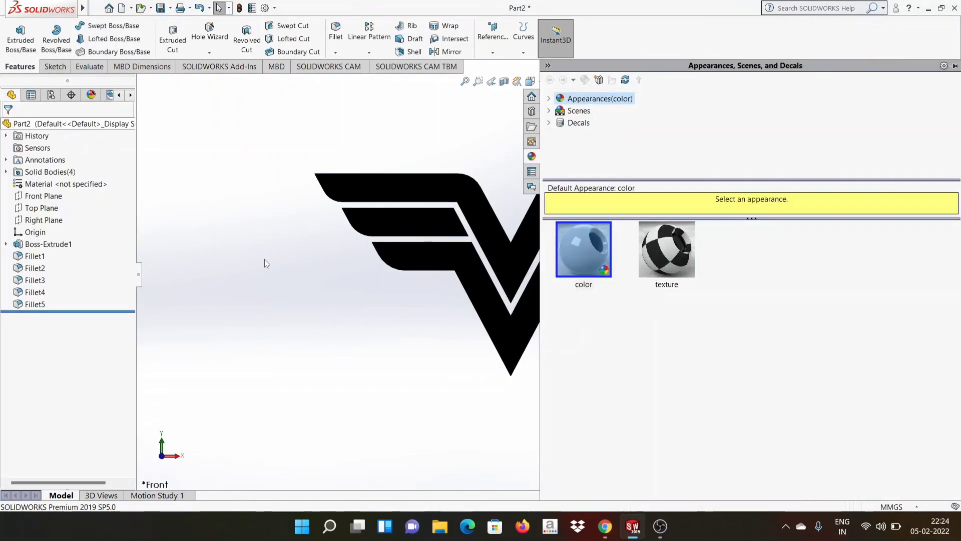
left_click(264, 259)
scroll(774, 278, "down", 2)
scroll(343, 211, "up", 3)
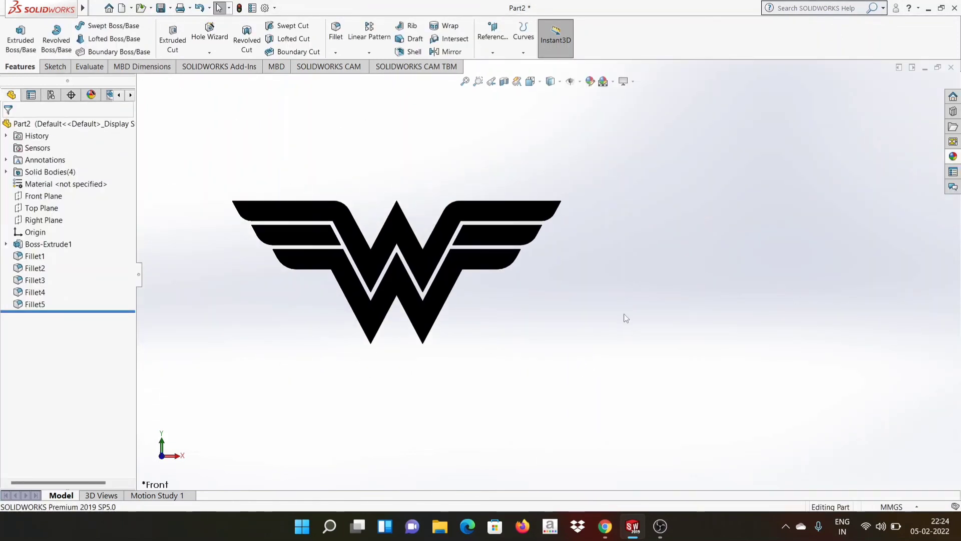
mouse_move(606, 526)
left_click(691, 461)
left_click(632, 525)
scroll(550, 274, "up", 2)
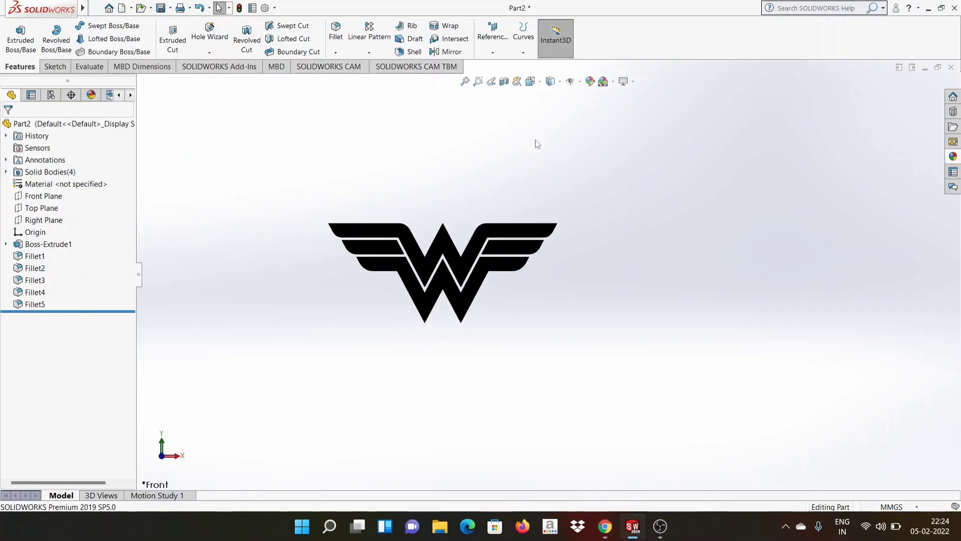
Cycle the background scene to the blue-purple gradient and orient the view normal to the Front Plane.
left_click(602, 84)
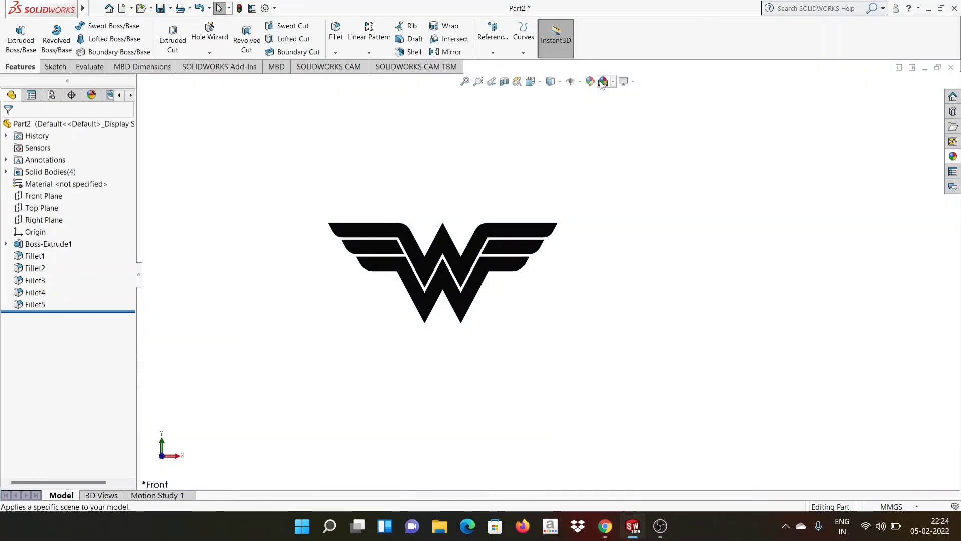
left_click(602, 84)
left_click(602, 84)
left_click(603, 85)
mouse_move(645, 281)
middle_mouse_down()
mouse_move(674, 309)
mouse_move(636, 296)
middle_mouse_up()
left_click(54, 194)
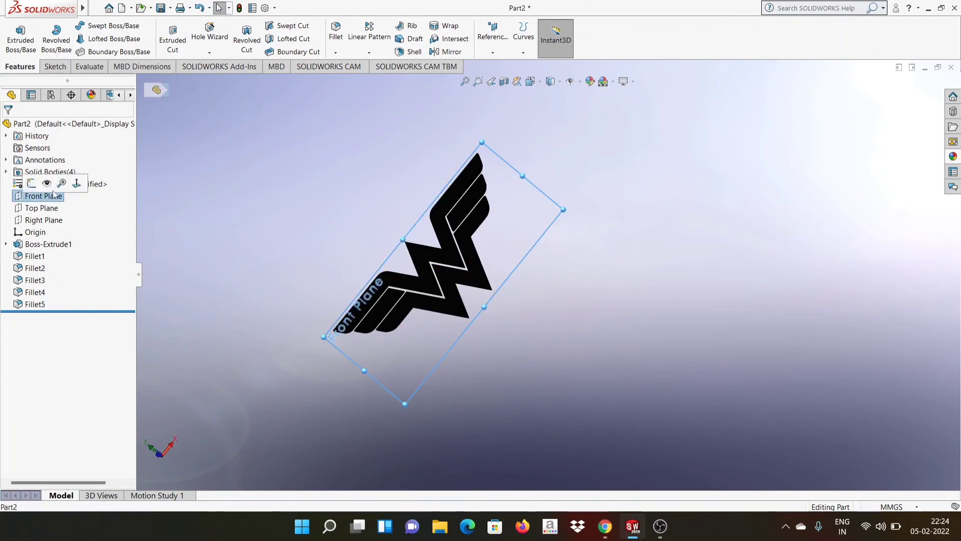
left_click(76, 183)
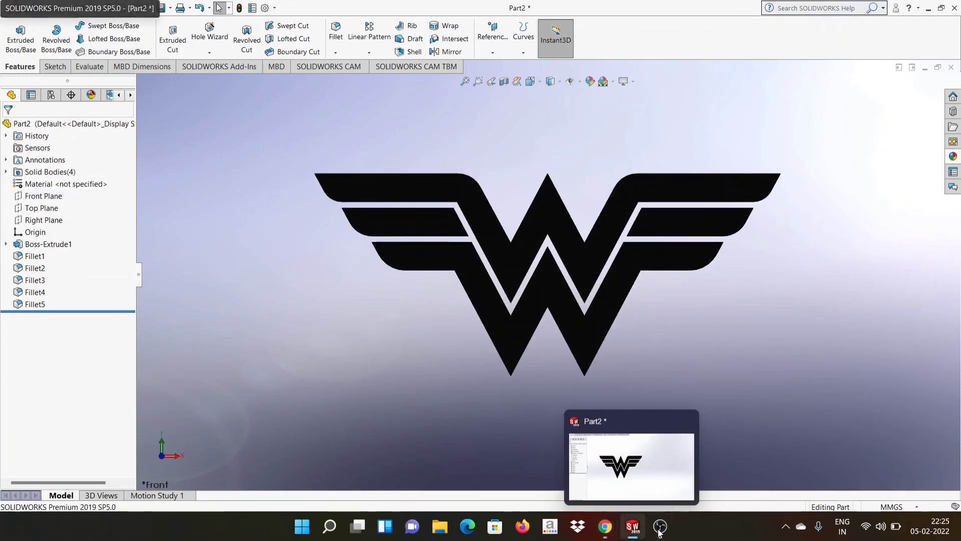